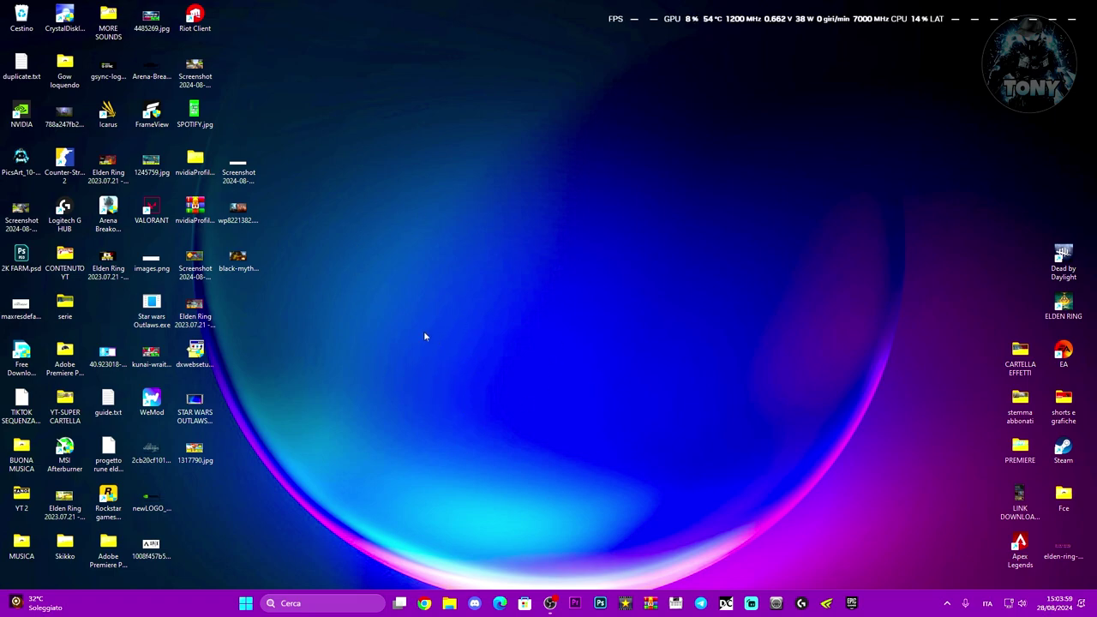
Open Device Manager (Gestione dispositivi) and select Controller XBOX 360 per Windows within the Periferiche XBOX 360 category.
{"action": "right_click", "coordinate": [246, 603]}
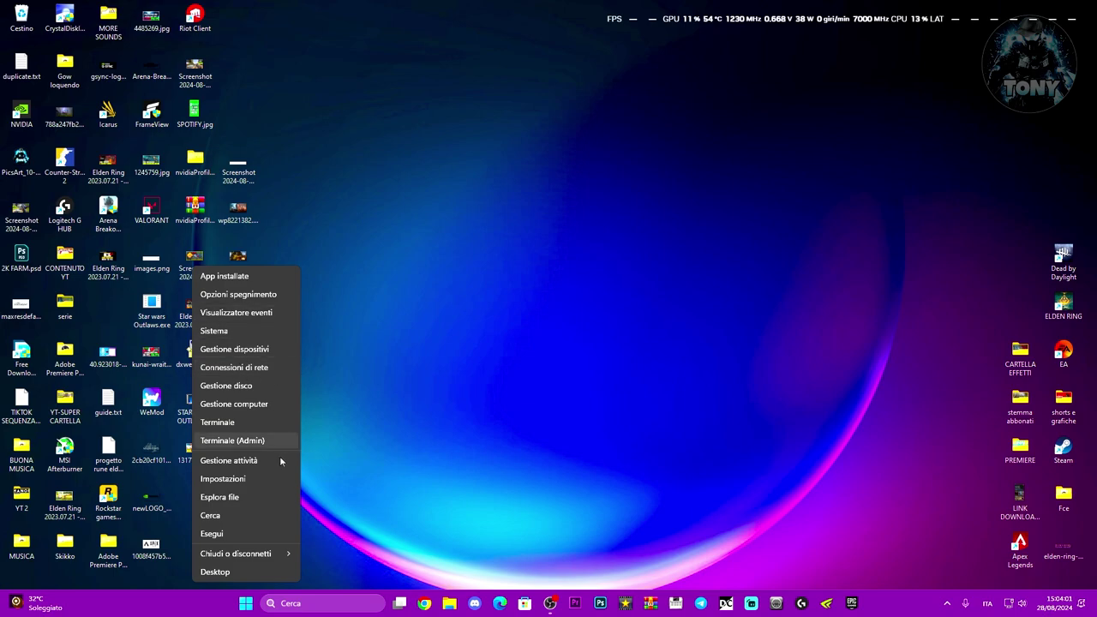
{"action": "left_click", "coordinate": [224, 349]}
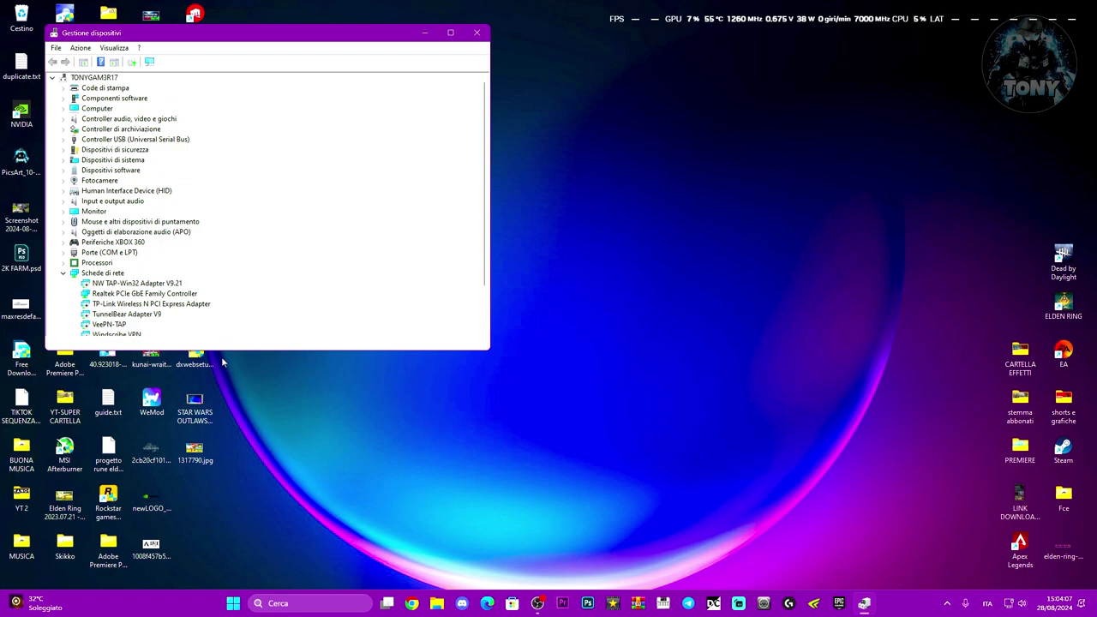
{"action": "left_click_drag", "start_coordinate": [218, 36], "coordinate": [497, 68]}
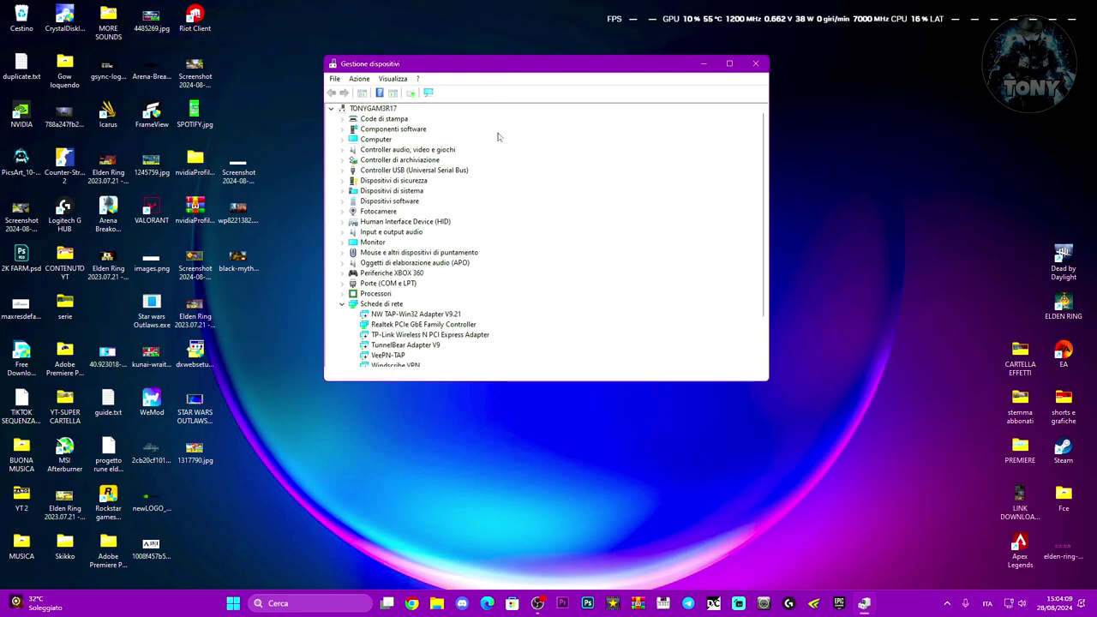
{"action": "left_click", "coordinate": [370, 274]}
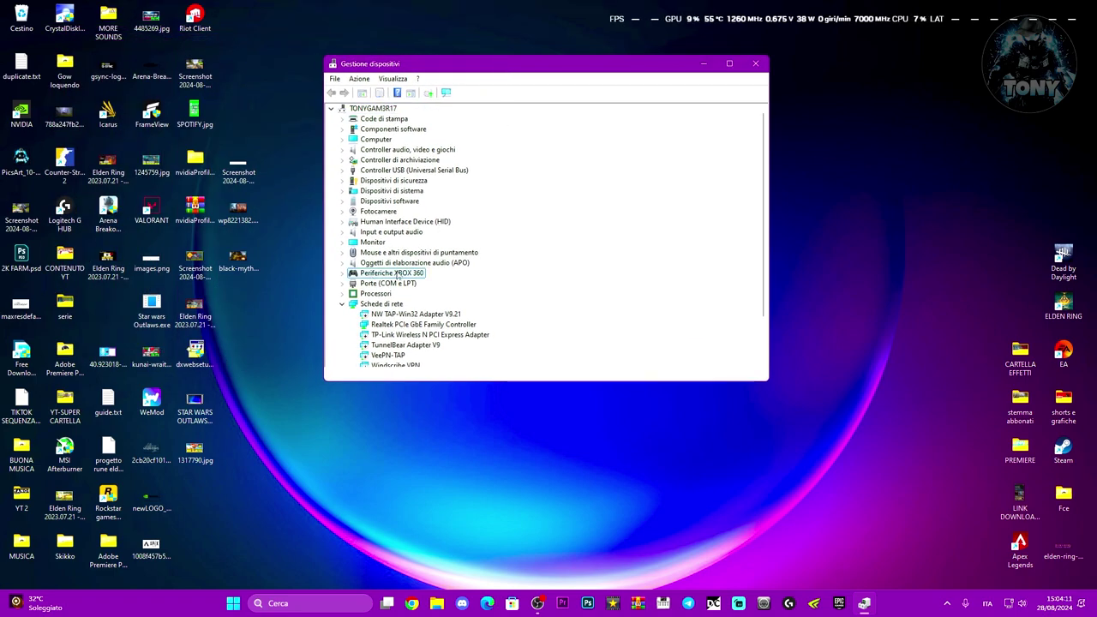
{"action": "left_click", "coordinate": [344, 274]}
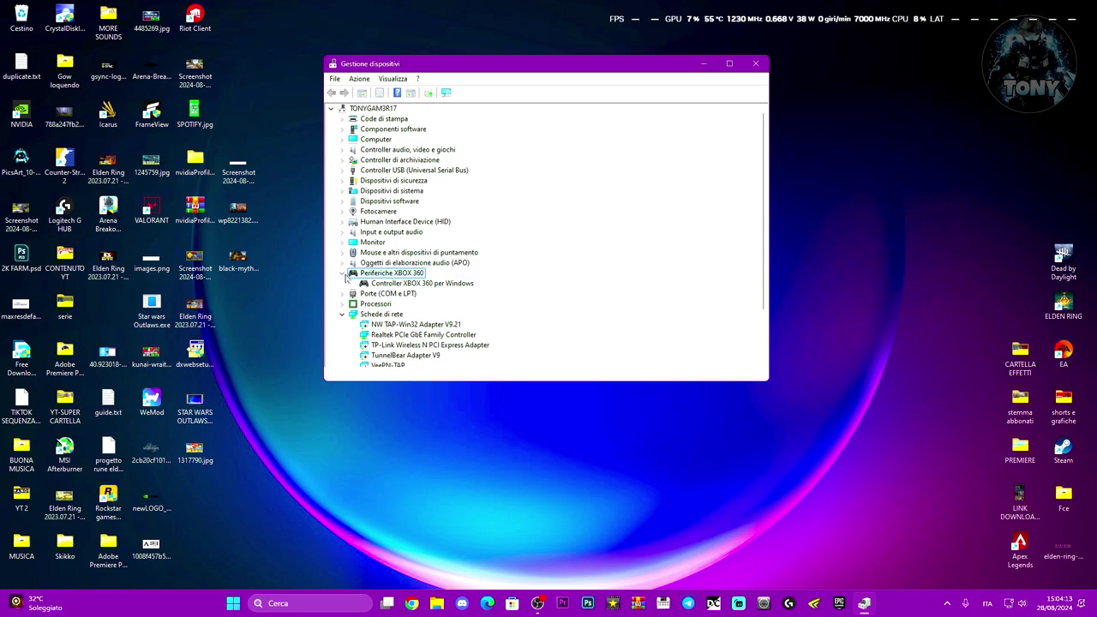
{"action": "left_click", "coordinate": [395, 284]}
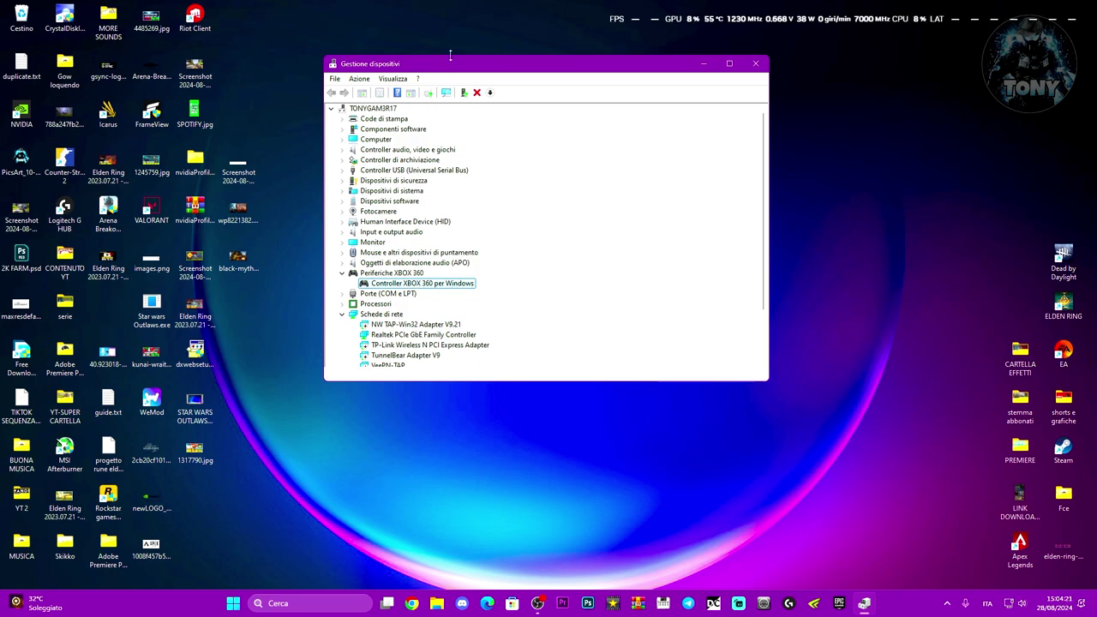
{"action": "left_click_drag", "start_coordinate": [458, 65], "coordinate": [513, 76]}
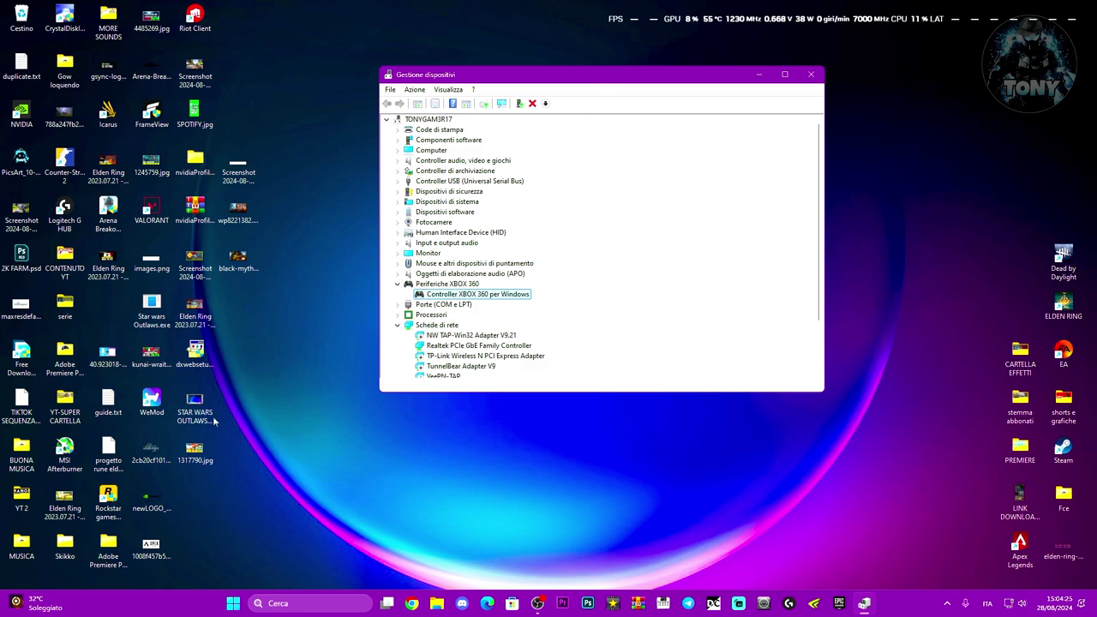
Update the Xbox 360 controller's driver with the compatible Controller XBOX 360 per Windows model from the computer's driver list, declining the restart and closing Device Manager.
{"action": "right_click", "coordinate": [464, 296]}
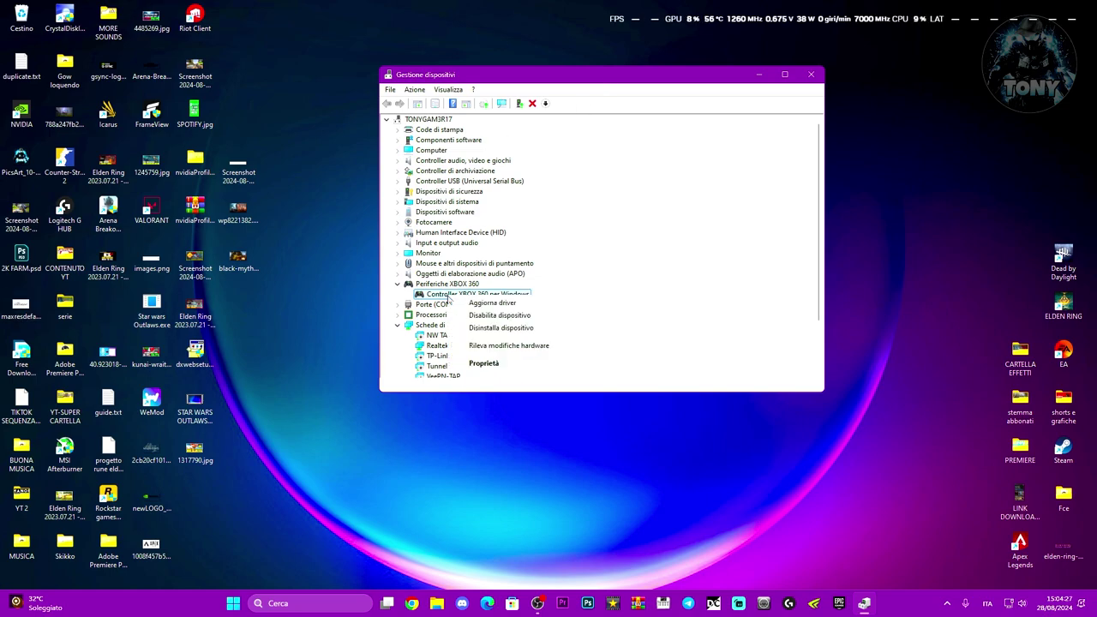
{"action": "left_click", "coordinate": [484, 304]}
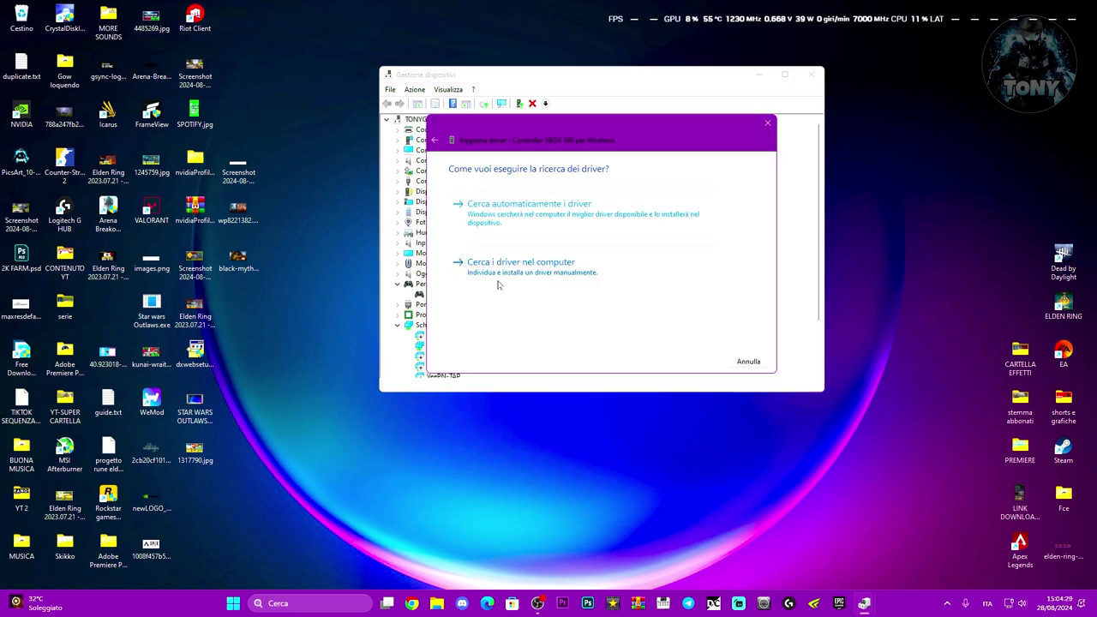
{"action": "left_click", "coordinate": [505, 267]}
{"action": "left_click", "coordinate": [583, 284]}
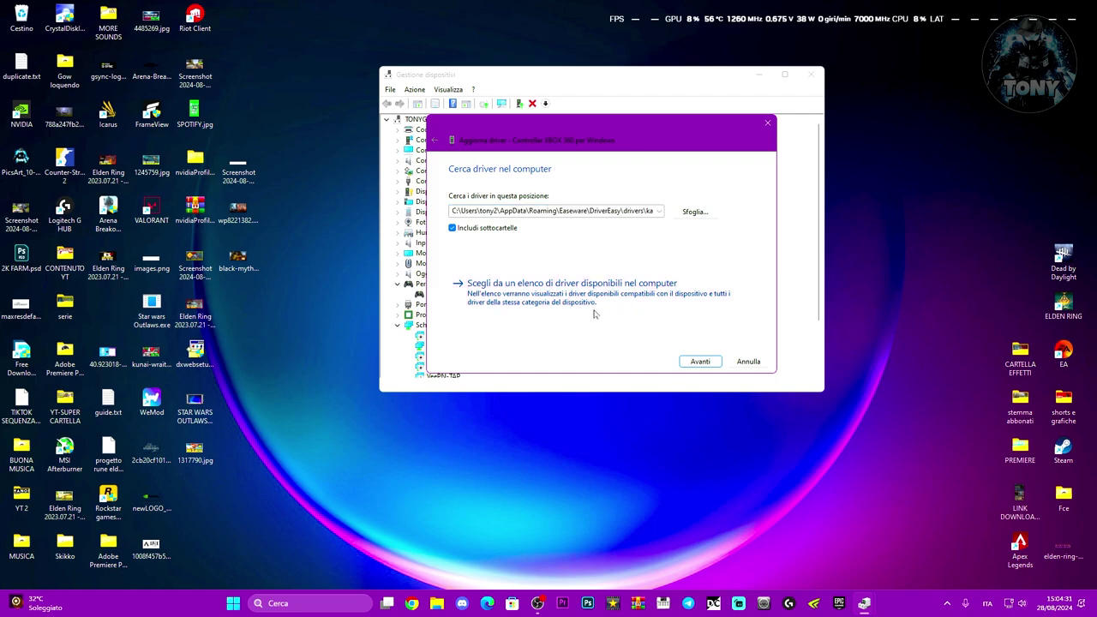
{"action": "left_click", "coordinate": [508, 267]}
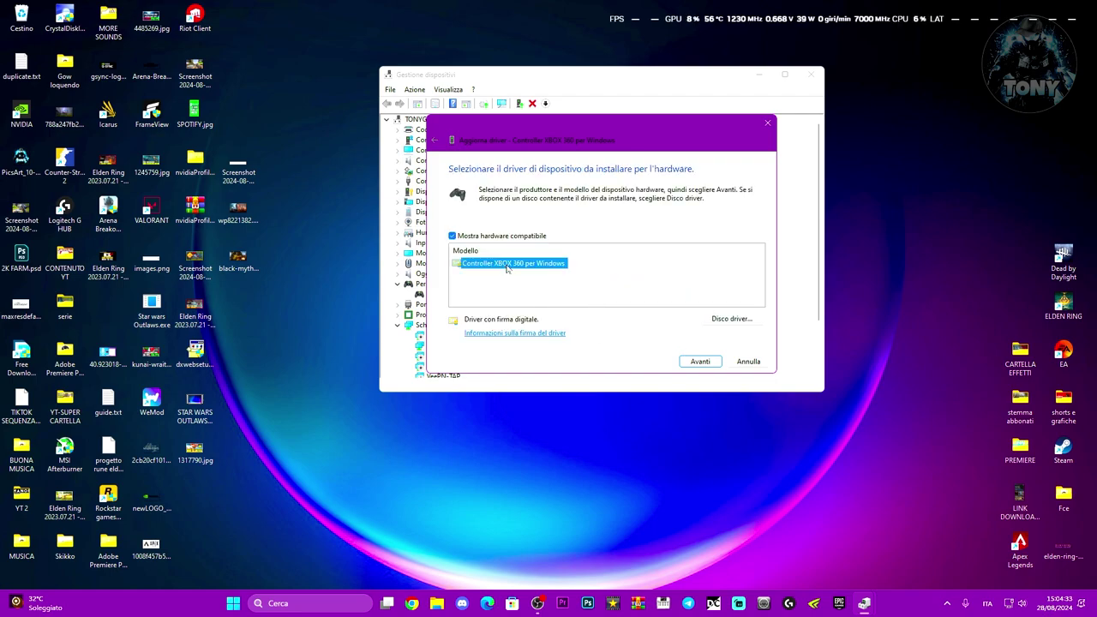
{"action": "left_click", "coordinate": [700, 361]}
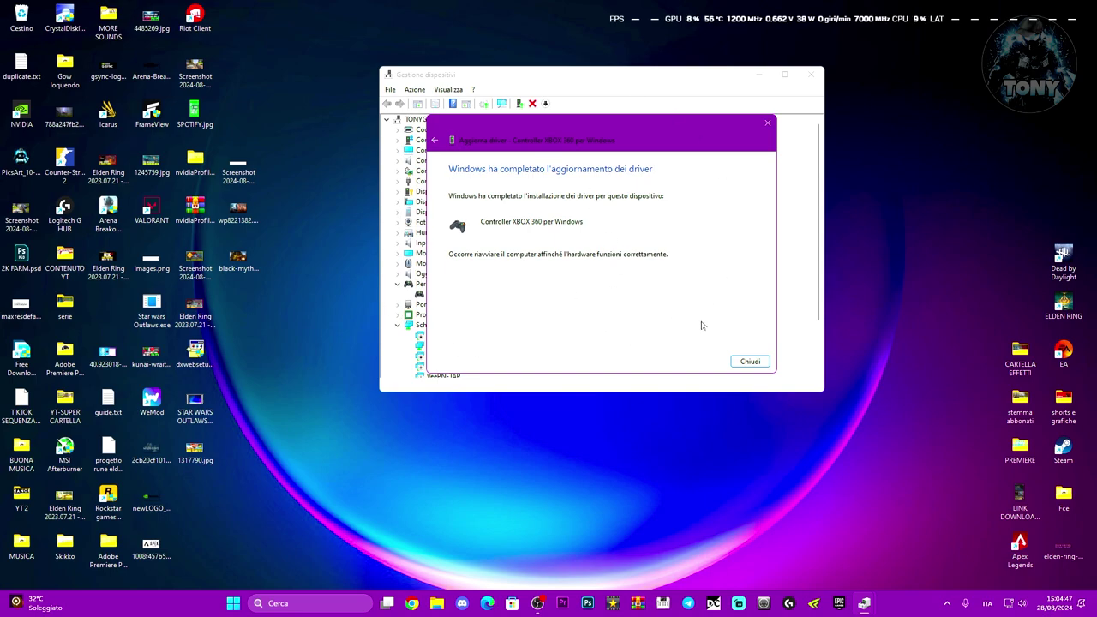
{"action": "left_click", "coordinate": [750, 361]}
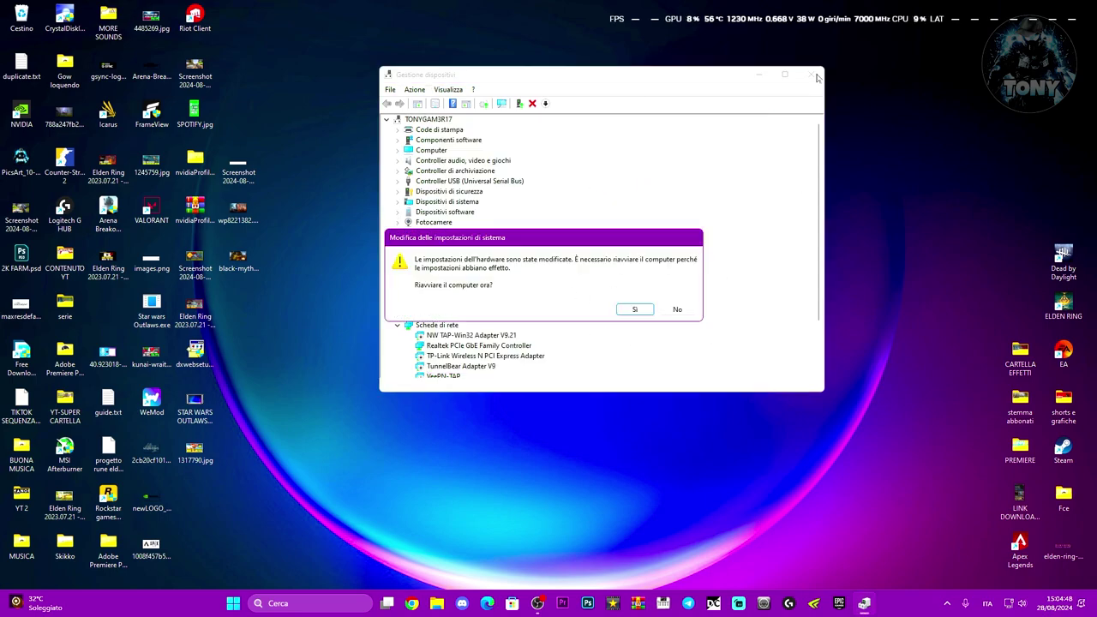
{"action": "left_click", "coordinate": [677, 309]}
{"action": "left_click", "coordinate": [811, 76]}
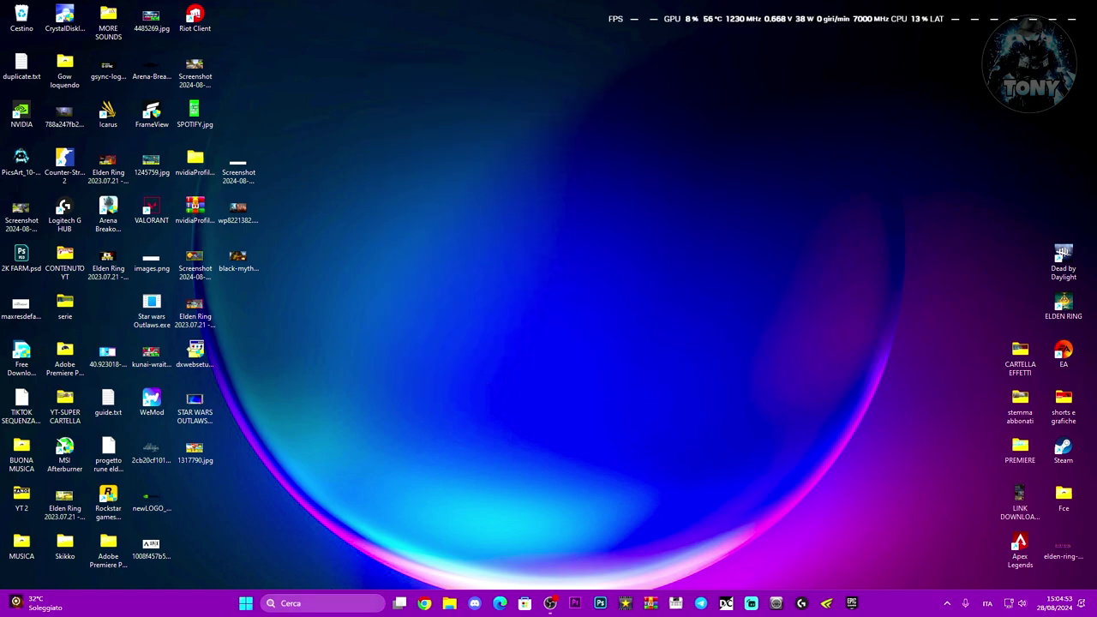
Run the Bluetooth troubleshooter with automatic repairs enabled, and close it when the check finishes.
{"action": "left_click", "coordinate": [335, 600]}
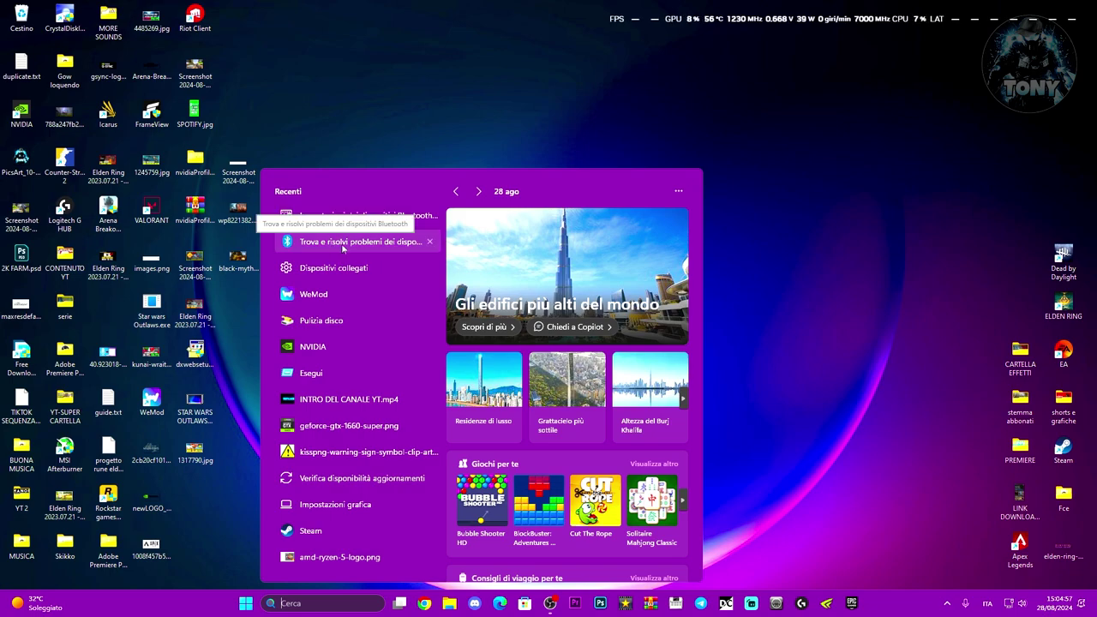
{"action": "left_click", "coordinate": [343, 243]}
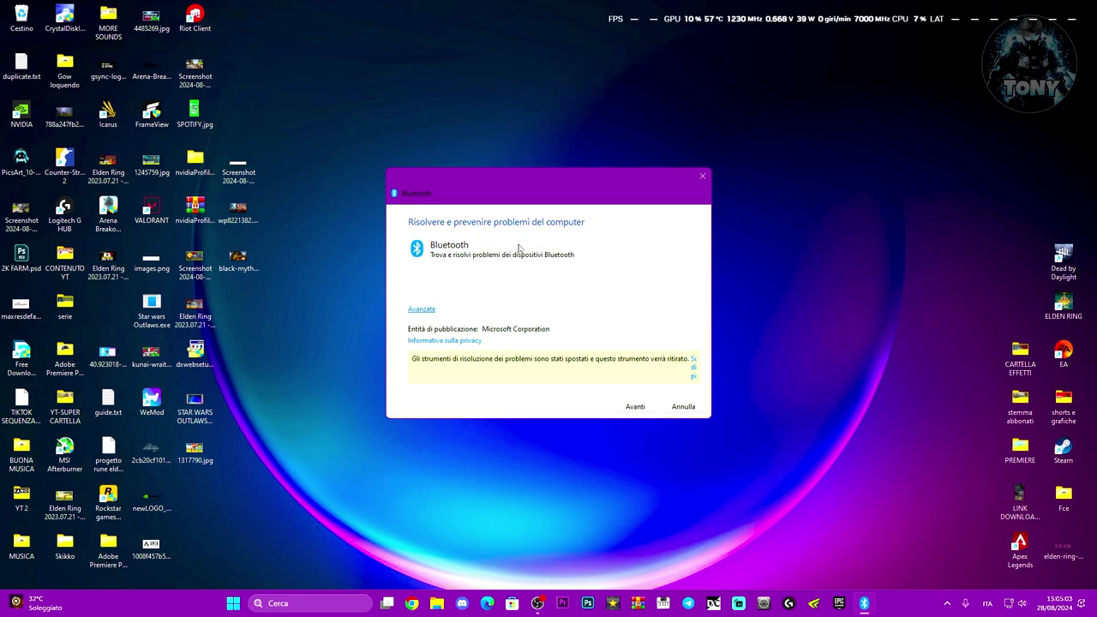
{"action": "left_click", "coordinate": [427, 310]}
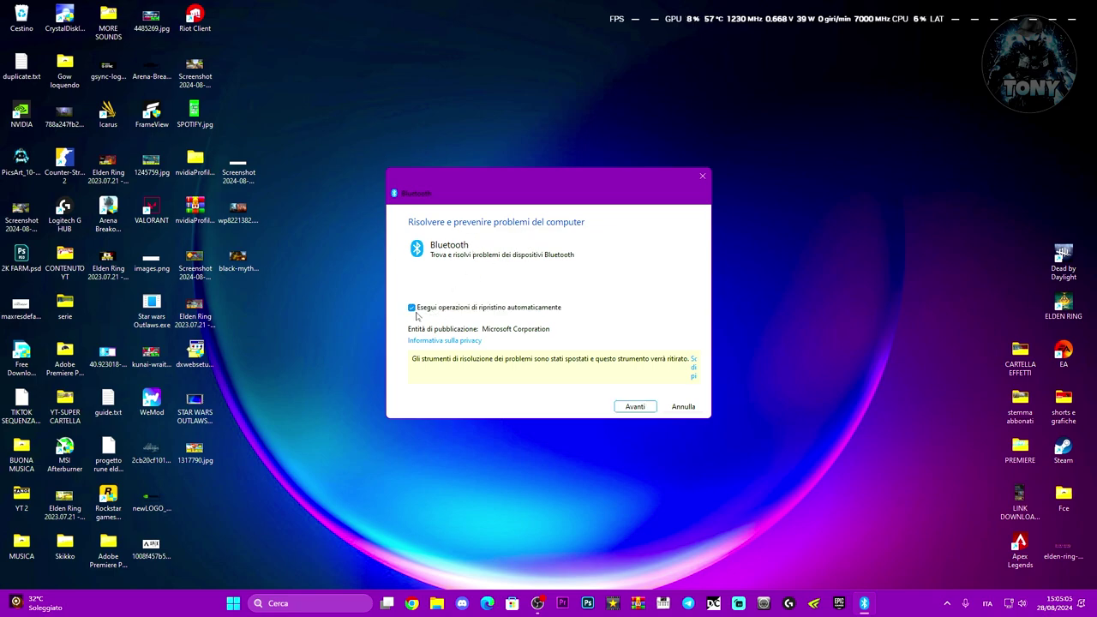
{"action": "left_click", "coordinate": [634, 407]}
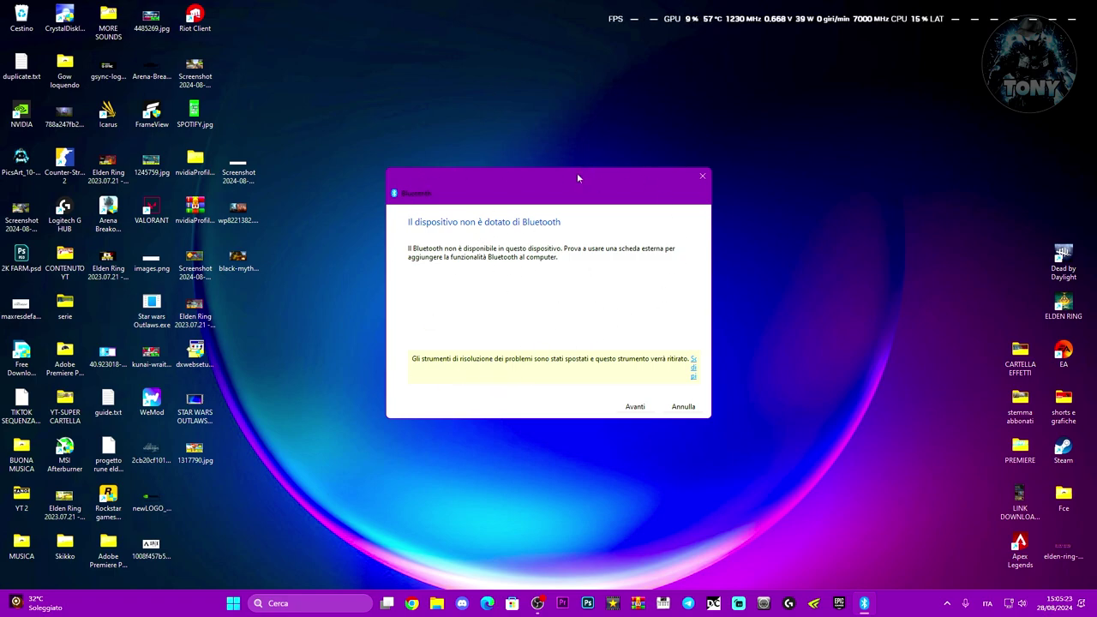
{"action": "left_click_drag", "start_coordinate": [577, 174], "coordinate": [554, 171]}
{"action": "left_click", "coordinate": [660, 408]}
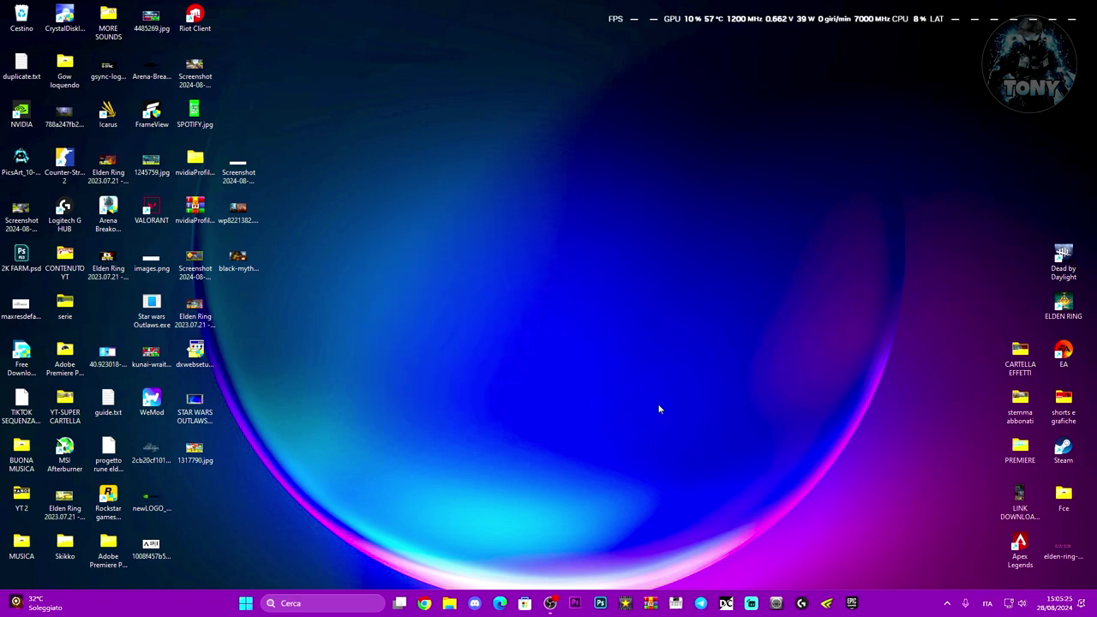
Check the controller's entry among the connected devices in the Bluetooth device settings, and close the settings.
{"action": "left_click", "coordinate": [324, 604]}
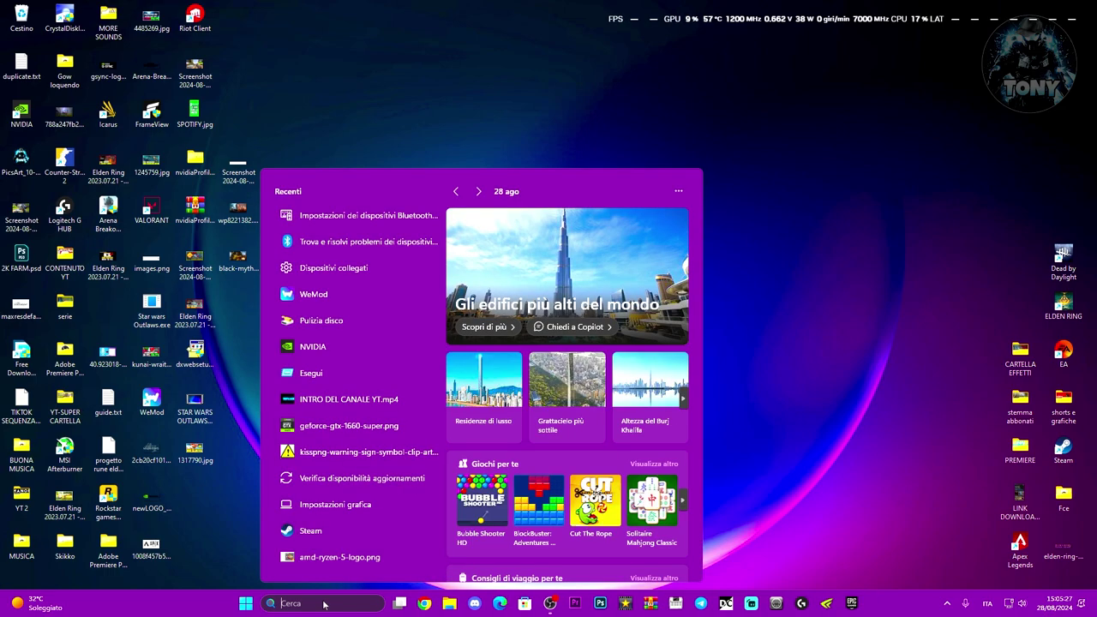
{"action": "left_click", "coordinate": [357, 220]}
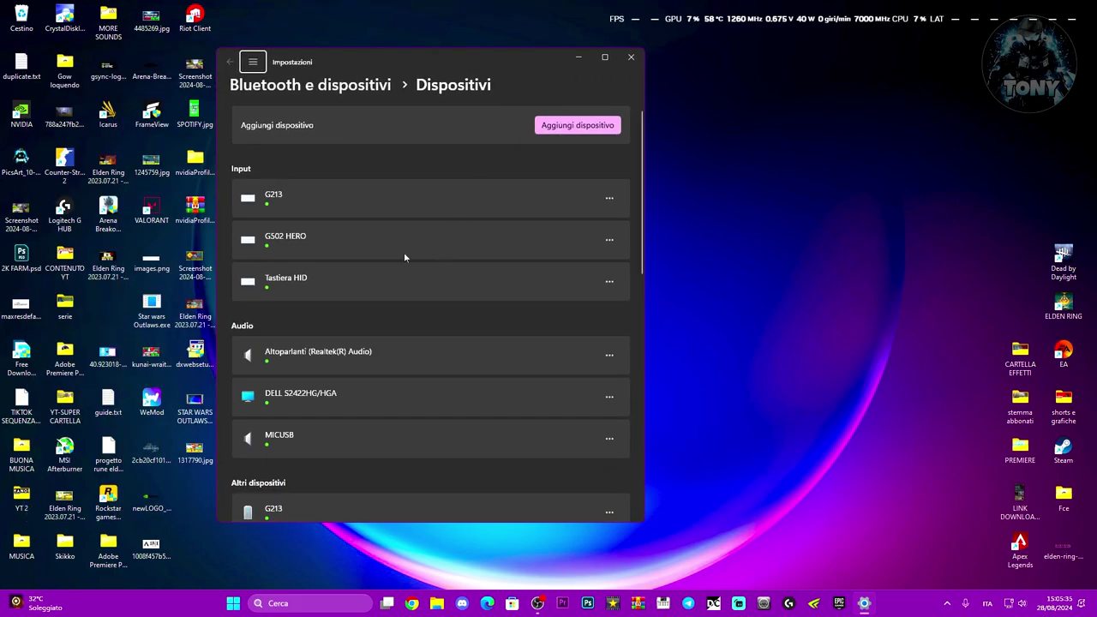
{"action": "scroll", "coordinate": [404, 256], "scroll_direction": "down", "scroll_amount": 5}
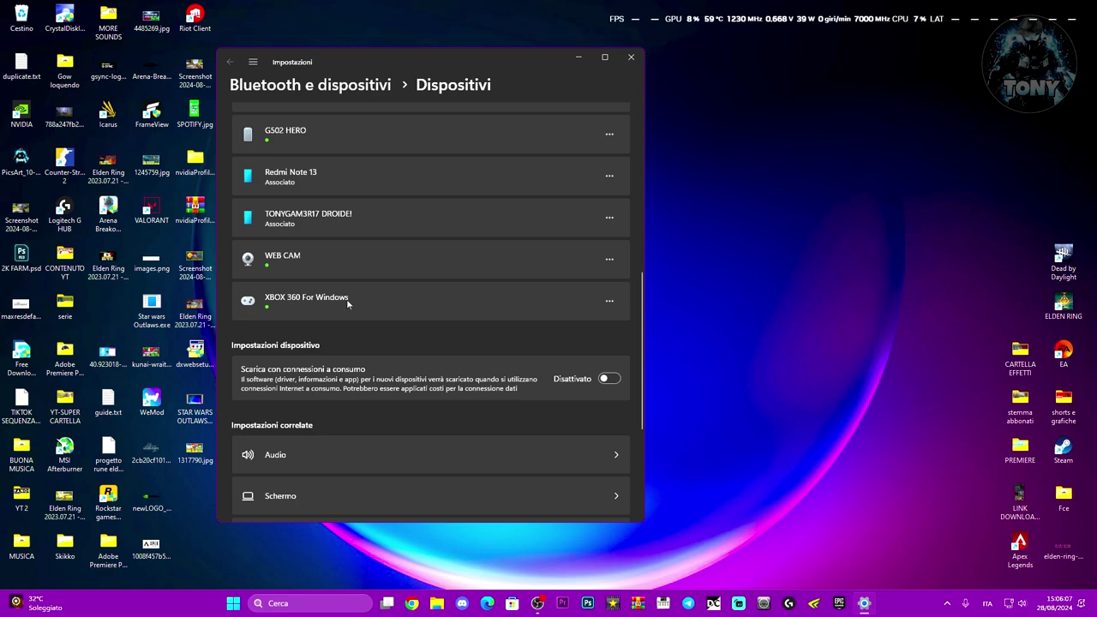
{"action": "scroll", "coordinate": [520, 335], "scroll_direction": "up", "scroll_amount": 1}
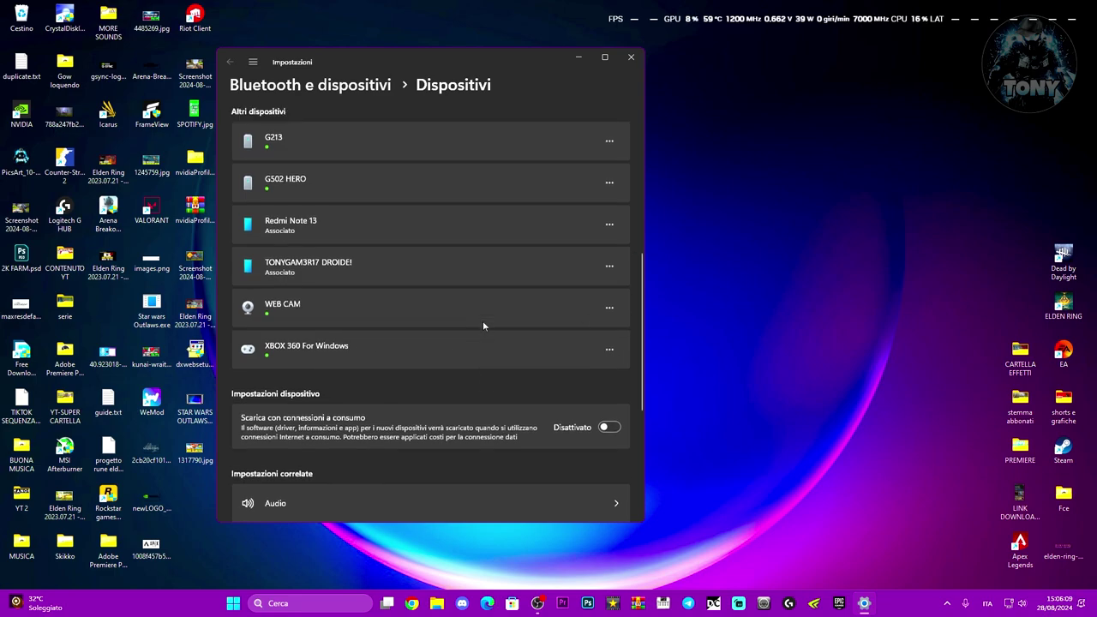
{"action": "scroll", "coordinate": [483, 324], "scroll_direction": "up", "scroll_amount": 2}
{"action": "scroll", "coordinate": [483, 324], "scroll_direction": "down", "scroll_amount": 1}
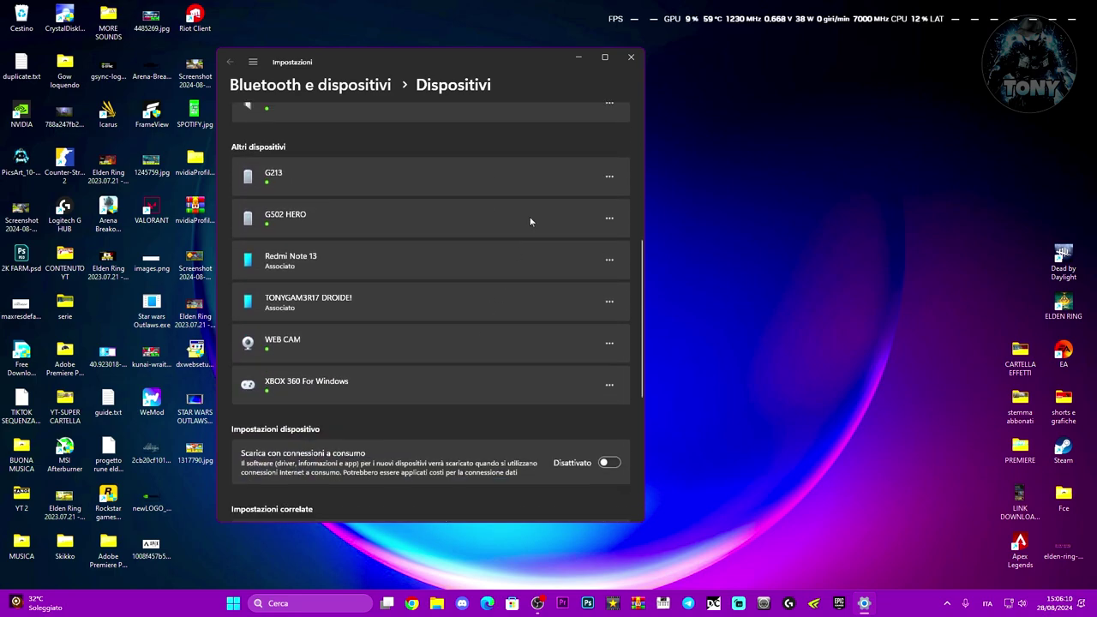
{"action": "left_click", "coordinate": [632, 58]}
Search for "controller", open the USB game controller setup, and view the test properties of Controller (USB Controller).
{"action": "key", "text": "super"}
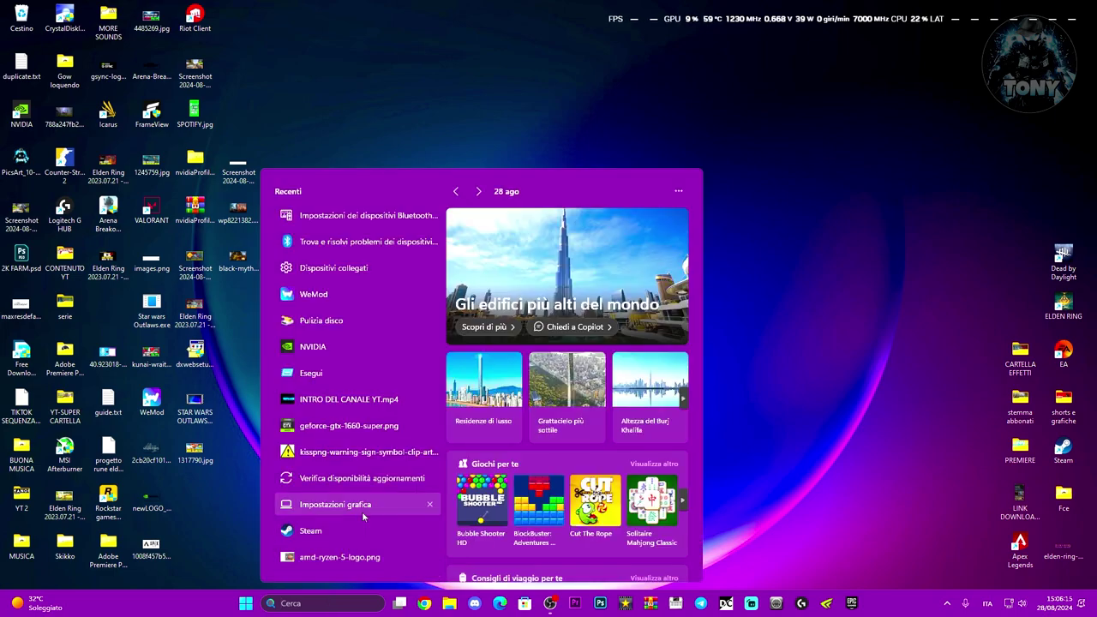
{"action": "type", "text": "controller"}
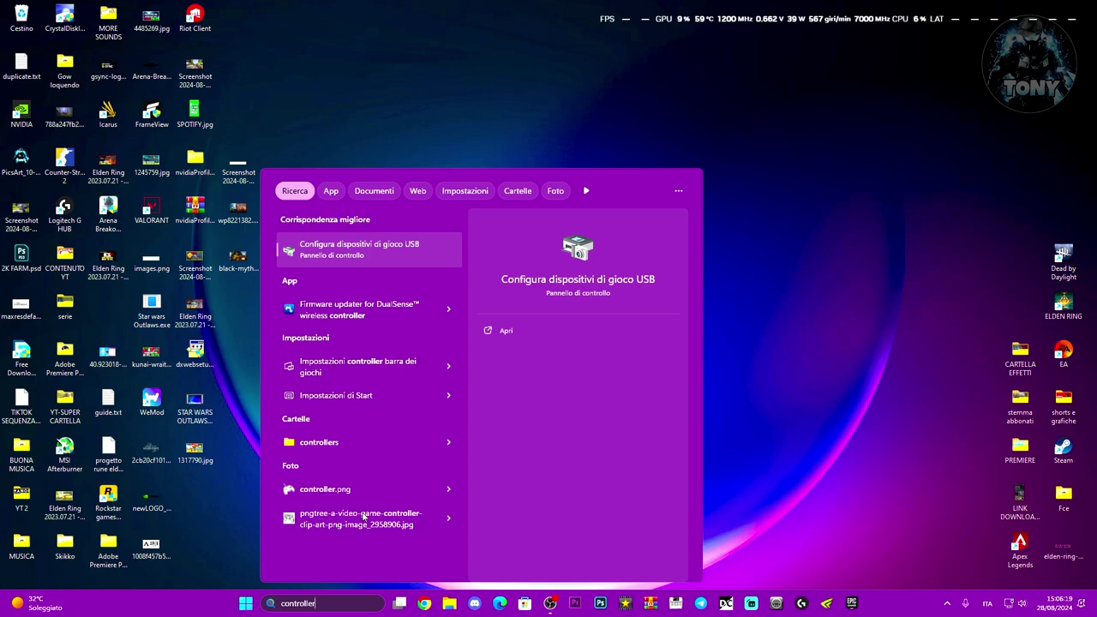
{"action": "left_click", "coordinate": [364, 254]}
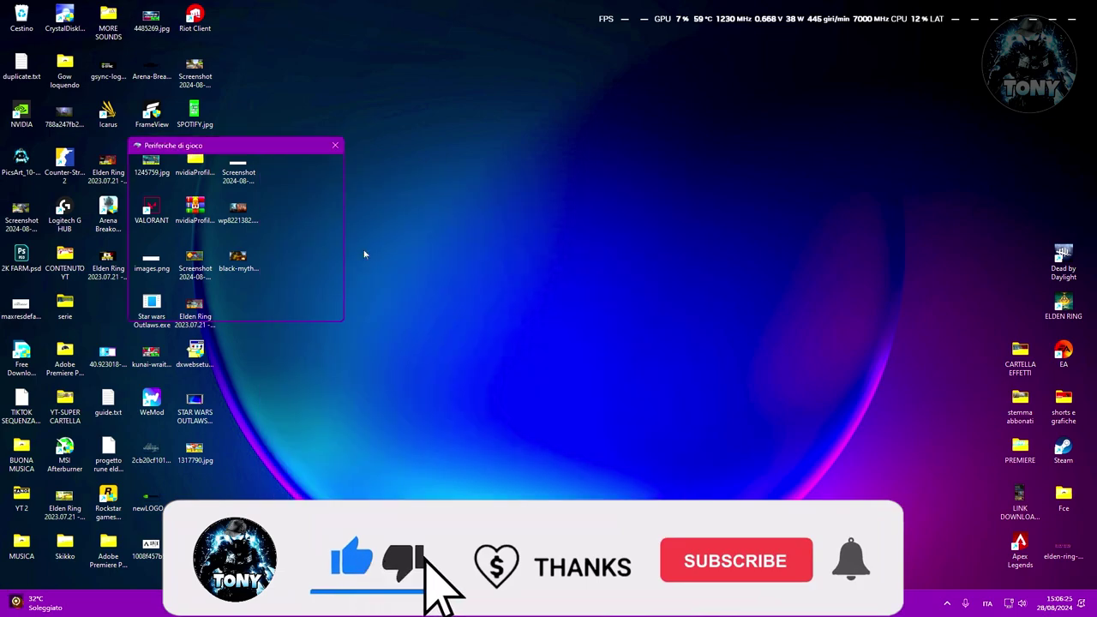
{"action": "left_click_drag", "start_coordinate": [219, 149], "coordinate": [530, 155]}
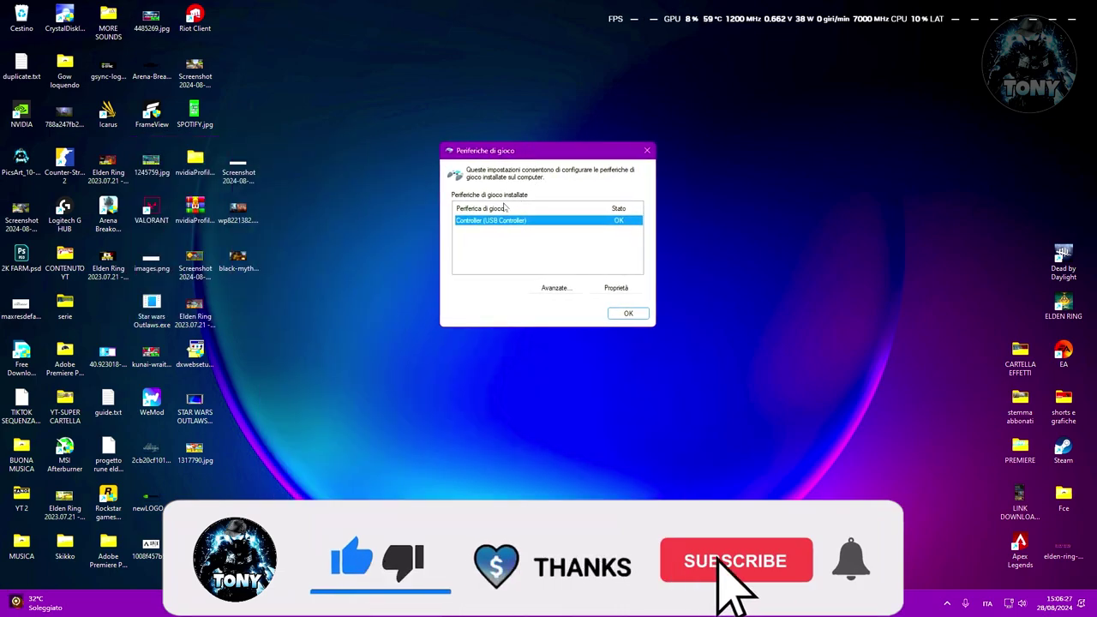
{"action": "left_click", "coordinate": [616, 287]}
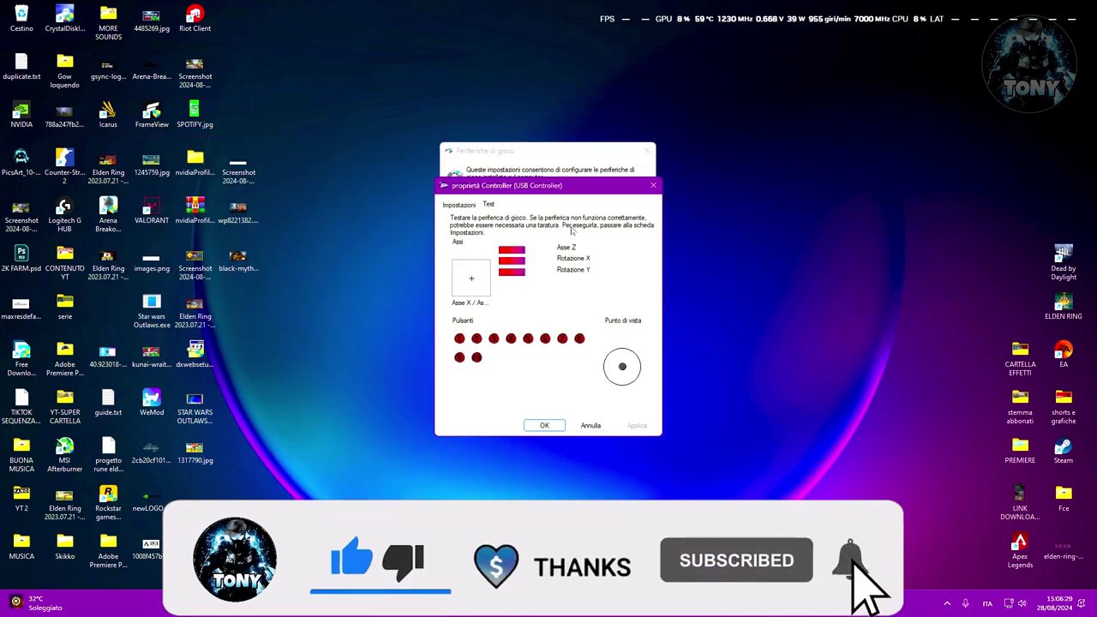
{"action": "left_click_drag", "start_coordinate": [563, 185], "coordinate": [735, 196]}
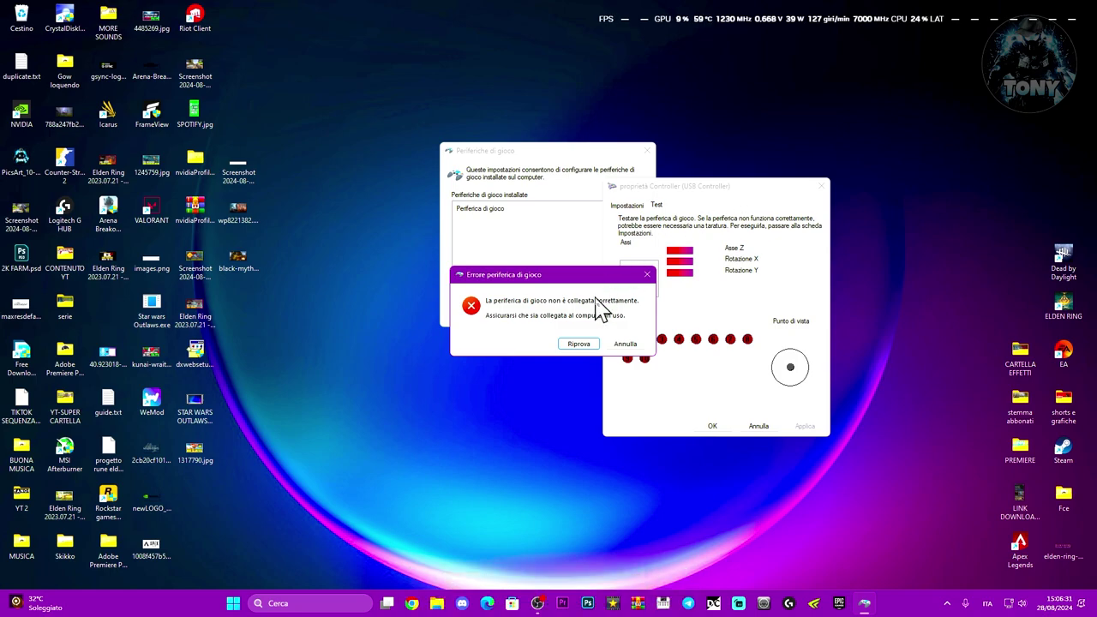
{"action": "left_click", "coordinate": [625, 347]}
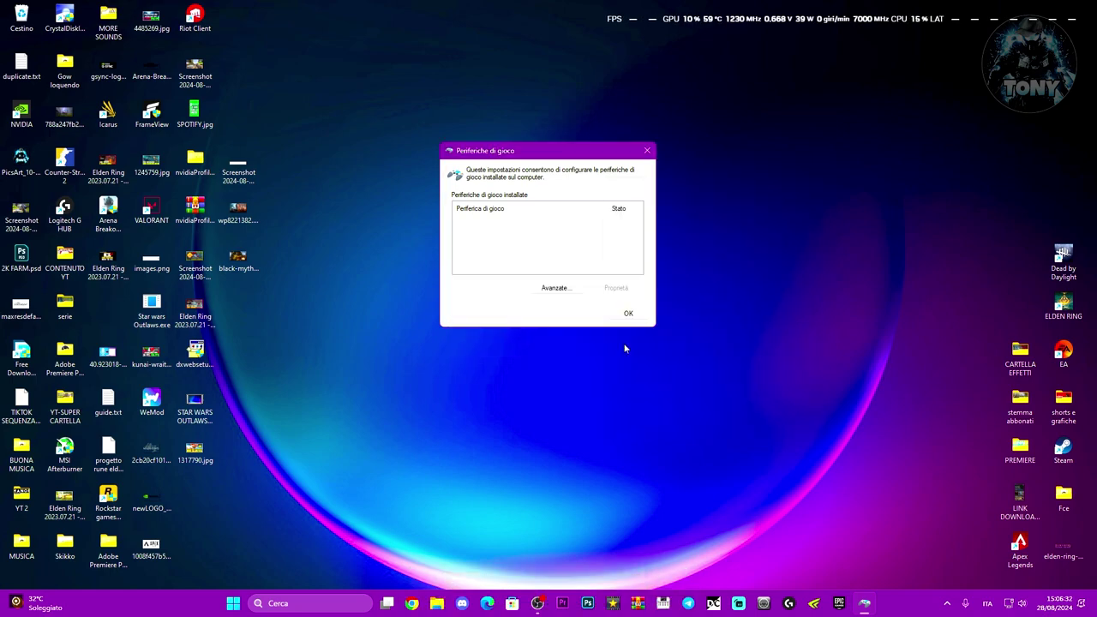
Check the preferred device choices in the advanced game controller settings, and close the setup without saving.
{"action": "left_click", "coordinate": [548, 288]}
{"action": "left_click", "coordinate": [527, 221]}
{"action": "left_click", "coordinate": [527, 221]}
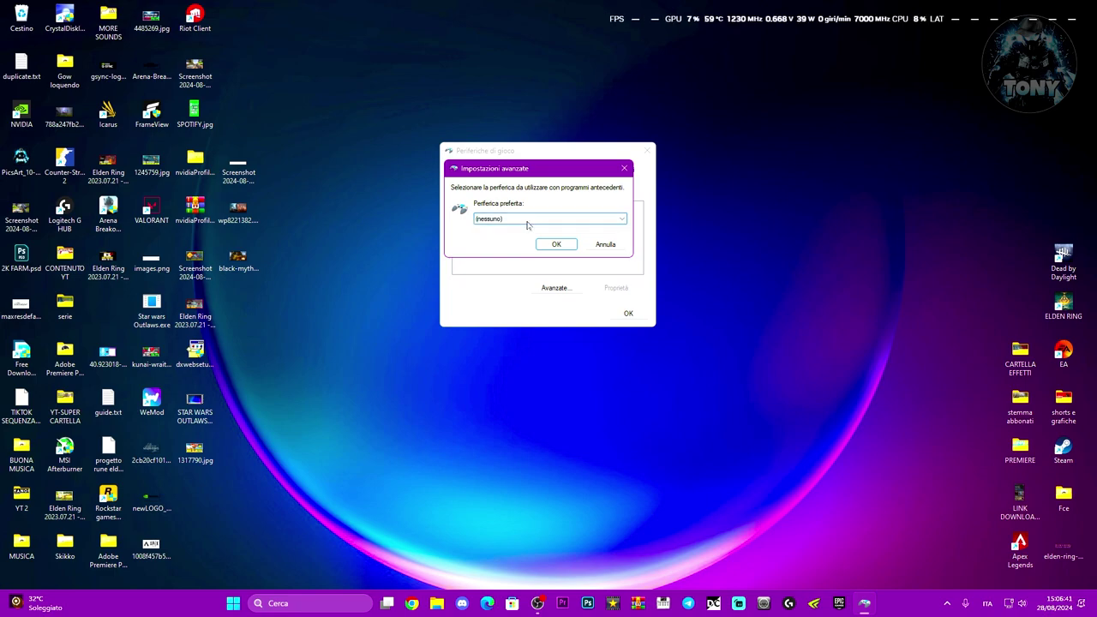
{"action": "left_click", "coordinate": [527, 219]}
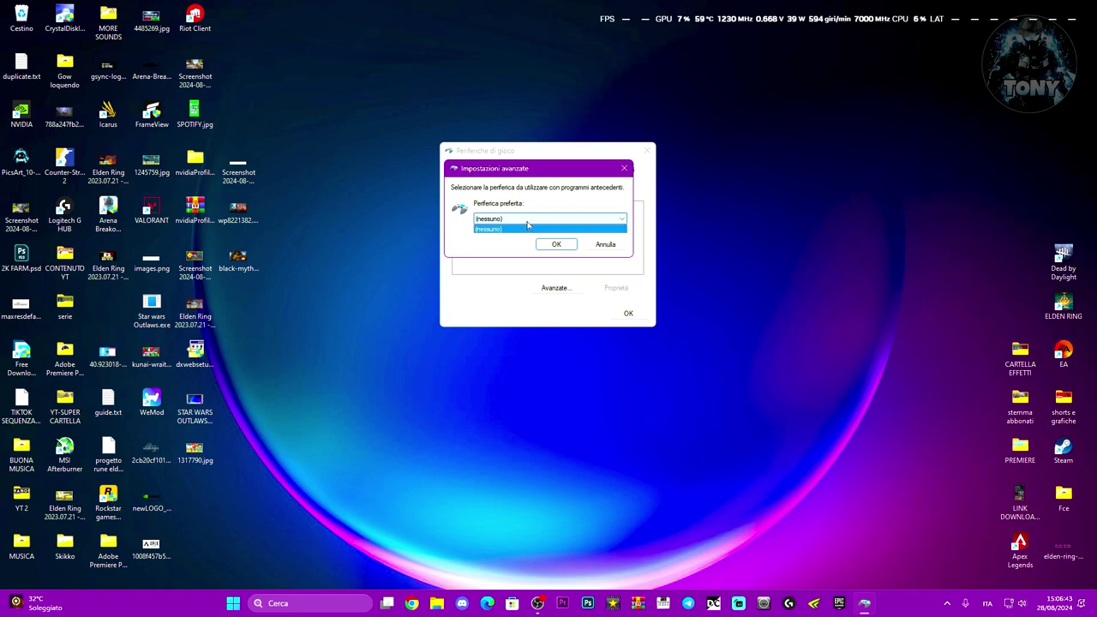
{"action": "left_click", "coordinate": [527, 227]}
{"action": "left_click", "coordinate": [605, 245]}
{"action": "left_click", "coordinate": [646, 151]}
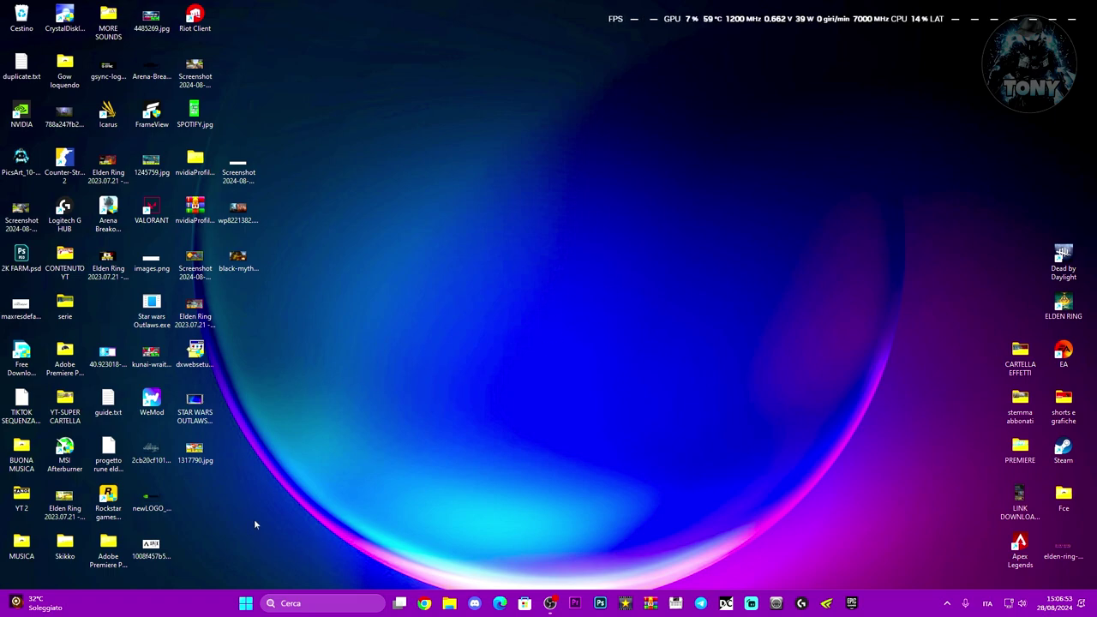
Check the device status of the XBOX 360 controller for Windows in Device Manager, and close Device Manager.
{"action": "right_click", "coordinate": [246, 605]}
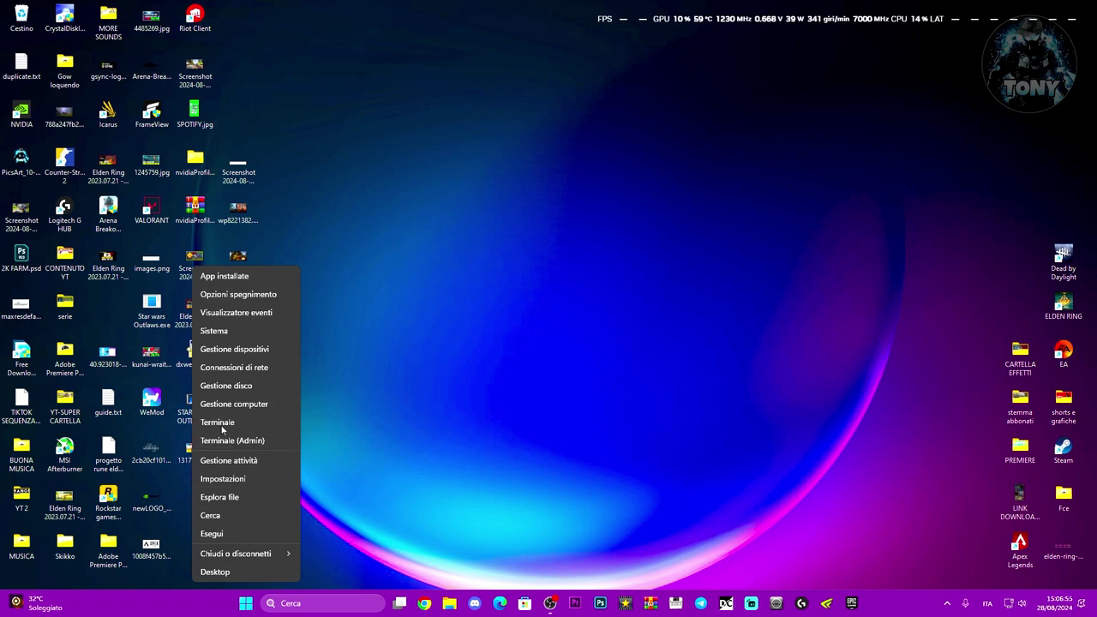
{"action": "left_click", "coordinate": [236, 350]}
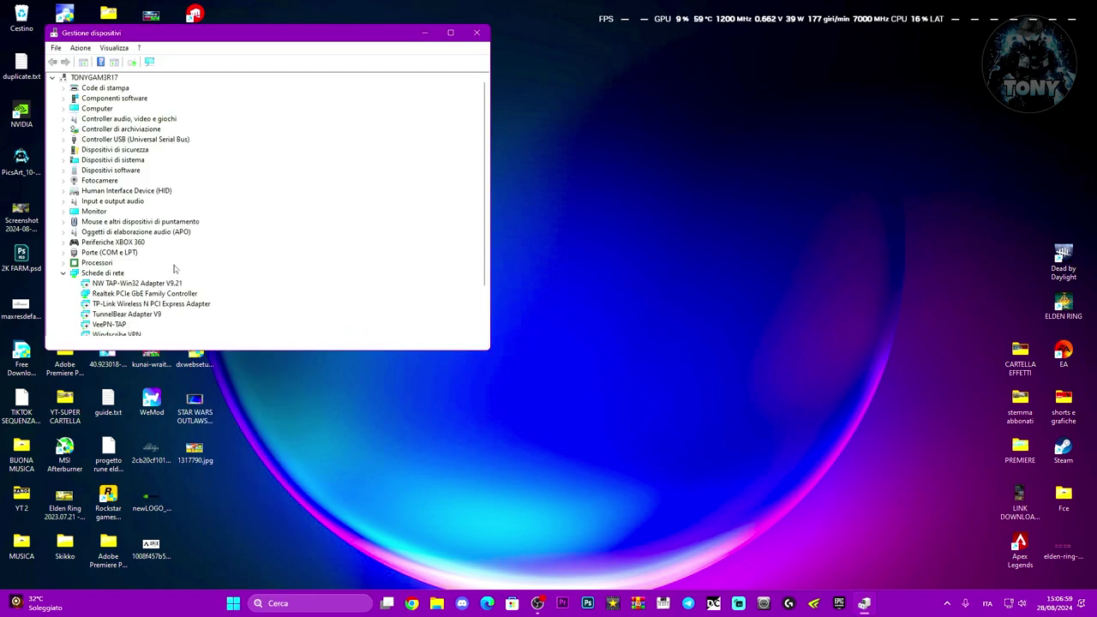
{"action": "scroll", "coordinate": [215, 265], "scroll_direction": "down", "scroll_amount": 2}
{"action": "left_click", "coordinate": [109, 200]}
{"action": "left_click", "coordinate": [62, 201]}
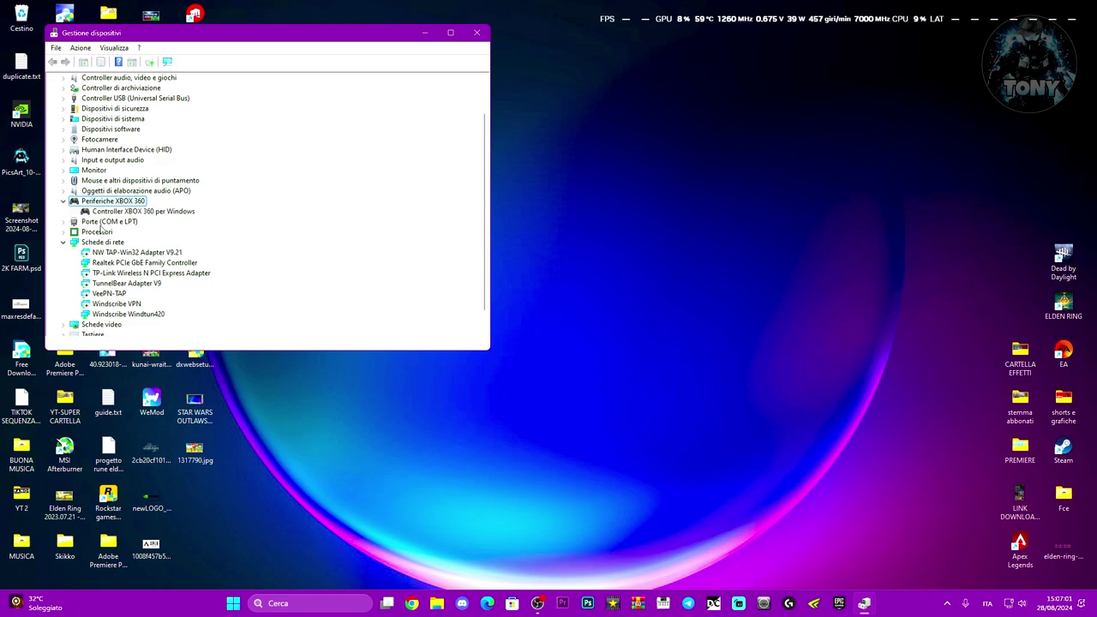
{"action": "double_click", "coordinate": [117, 212]}
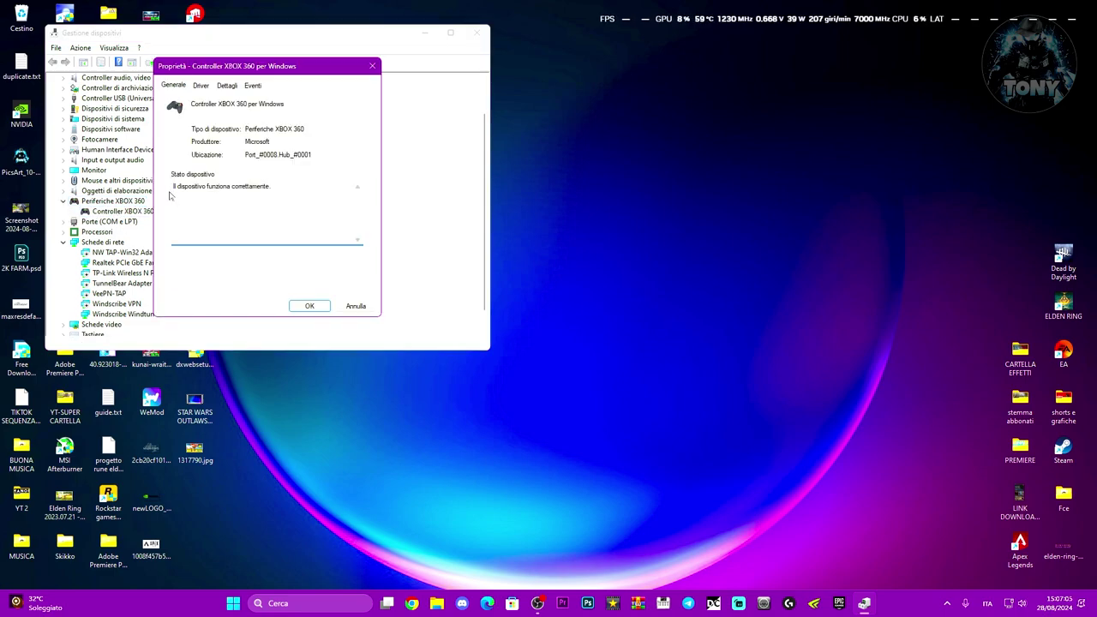
{"action": "left_click", "coordinate": [326, 305]}
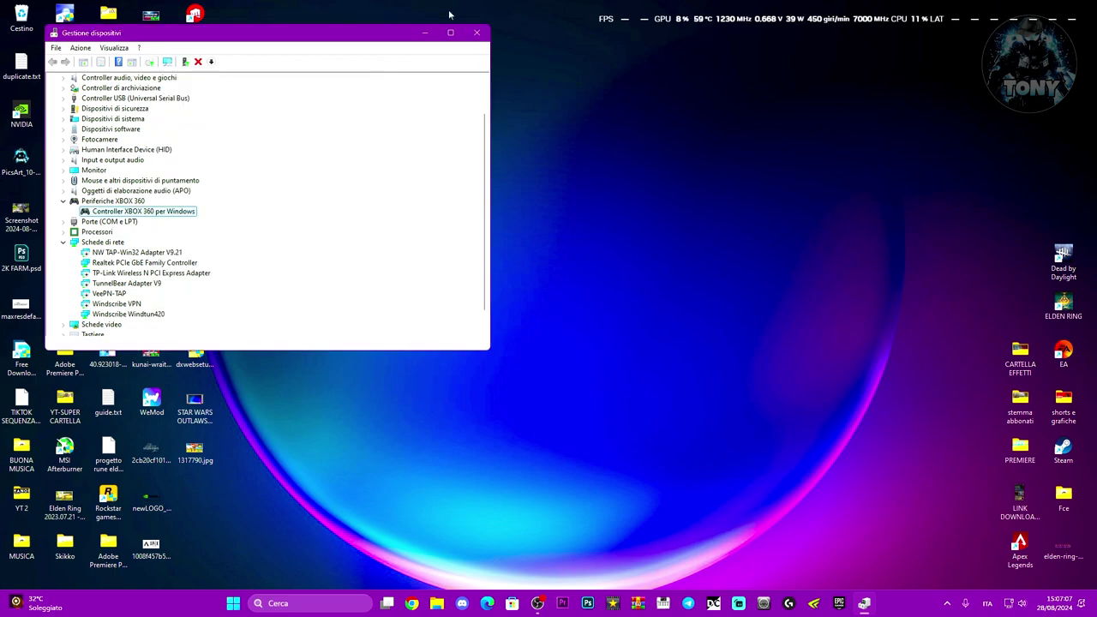
{"action": "left_click", "coordinate": [476, 33]}
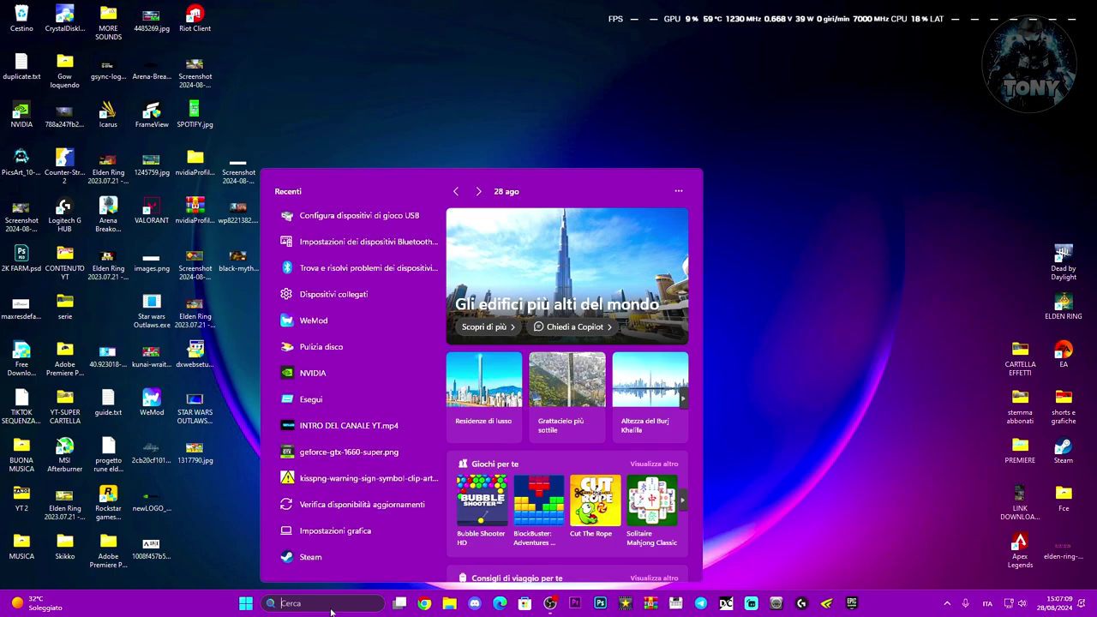
Reopen the USB game controller setup, and view the test properties of Controller (USB Controller).
{"action": "left_click", "coordinate": [343, 217]}
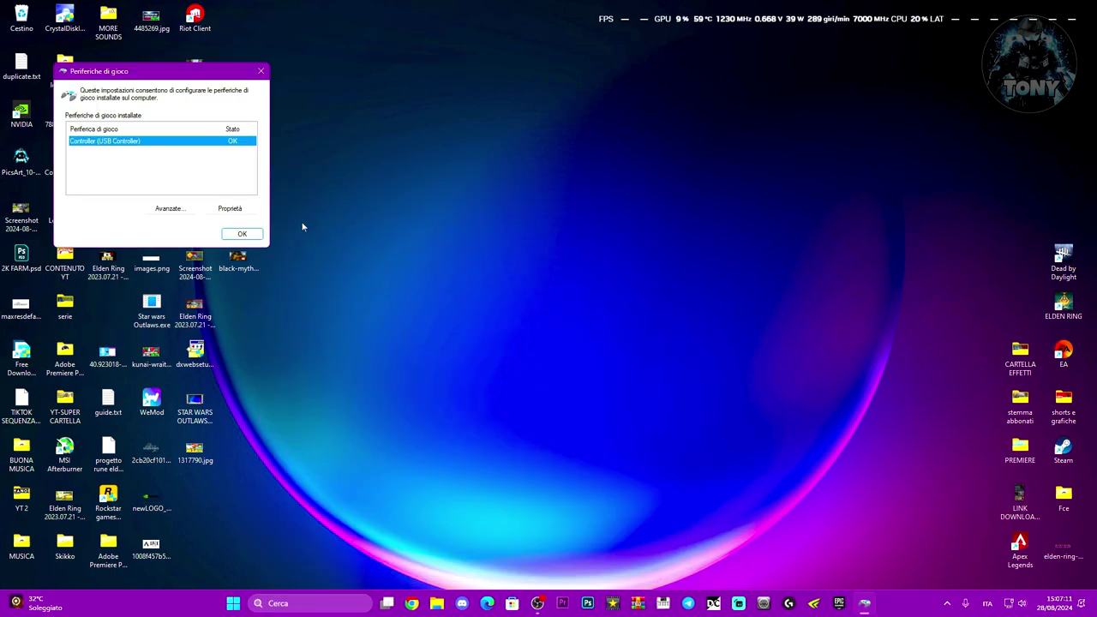
{"action": "double_click", "coordinate": [122, 144]}
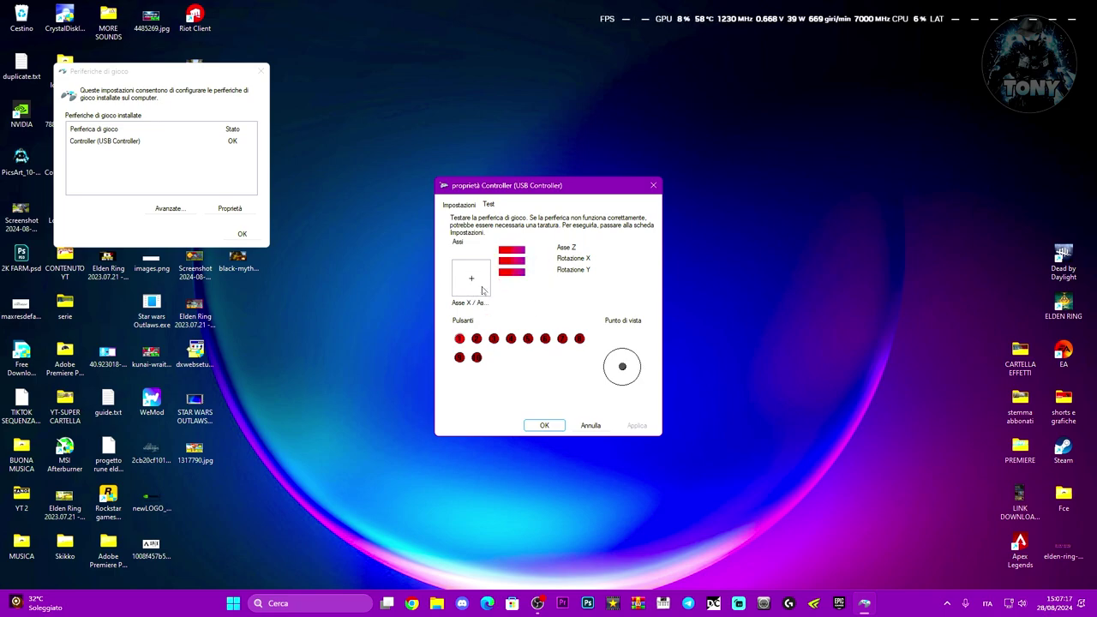
{"action": "left_click", "coordinate": [544, 426]}
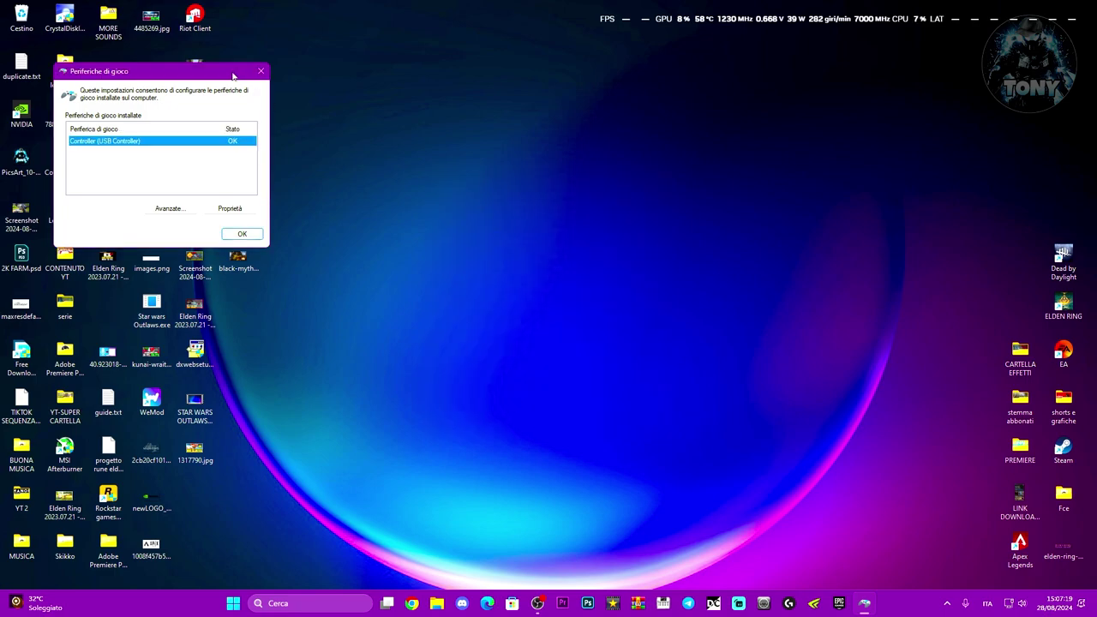
{"action": "left_click_drag", "start_coordinate": [195, 77], "coordinate": [619, 137]}
{"action": "left_click", "coordinate": [652, 272]}
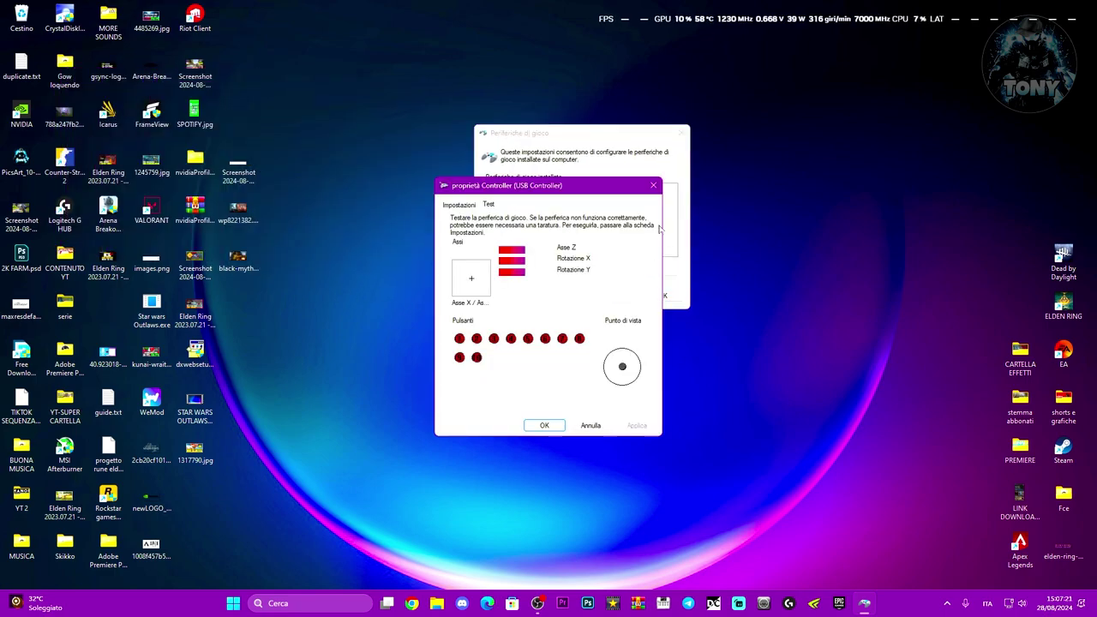
{"action": "left_click", "coordinate": [653, 186]}
Confirm Controller (USB Controller) as the preferred device in the advanced settings, recheck its test properties, and close the game controller setup.
{"action": "left_click", "coordinate": [581, 270]}
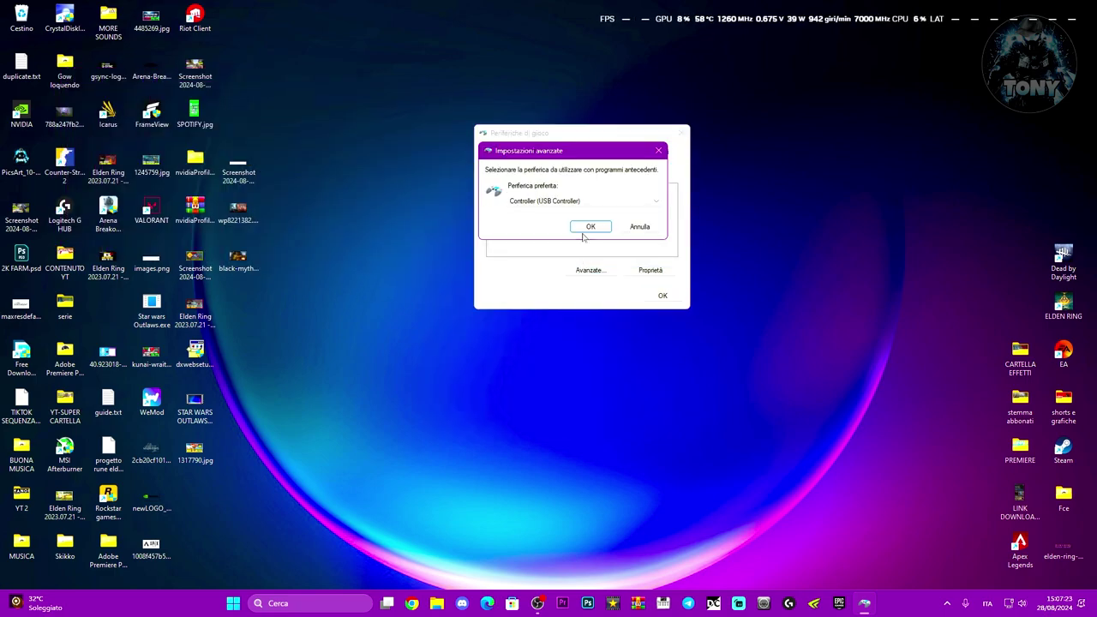
{"action": "left_click", "coordinate": [529, 202]}
{"action": "left_click", "coordinate": [529, 212]}
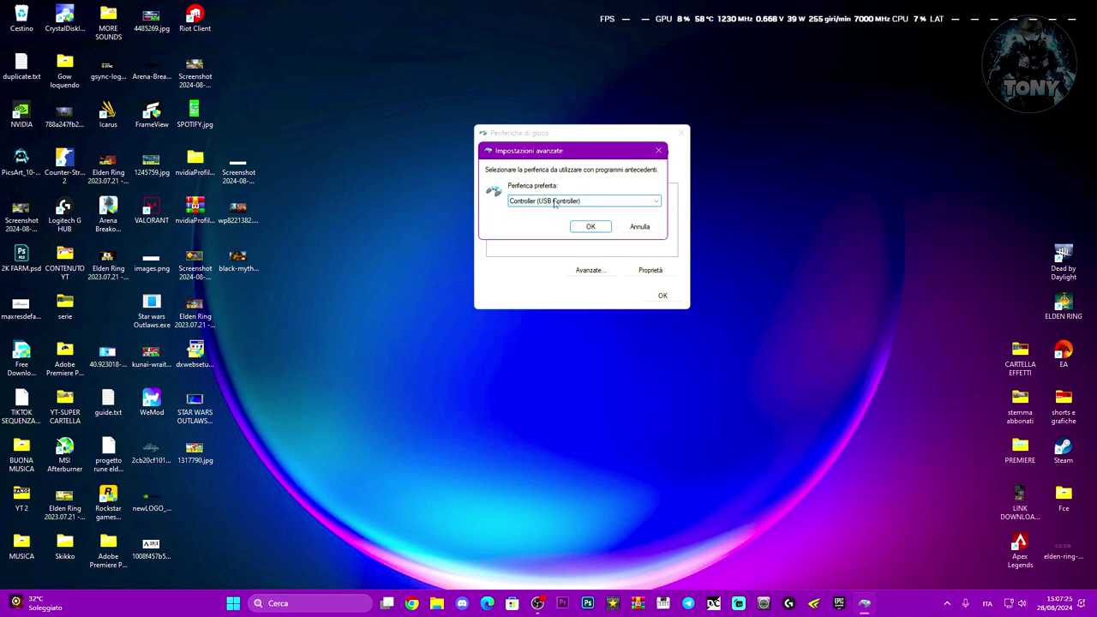
{"action": "left_click", "coordinate": [590, 226]}
{"action": "double_click", "coordinate": [561, 206]}
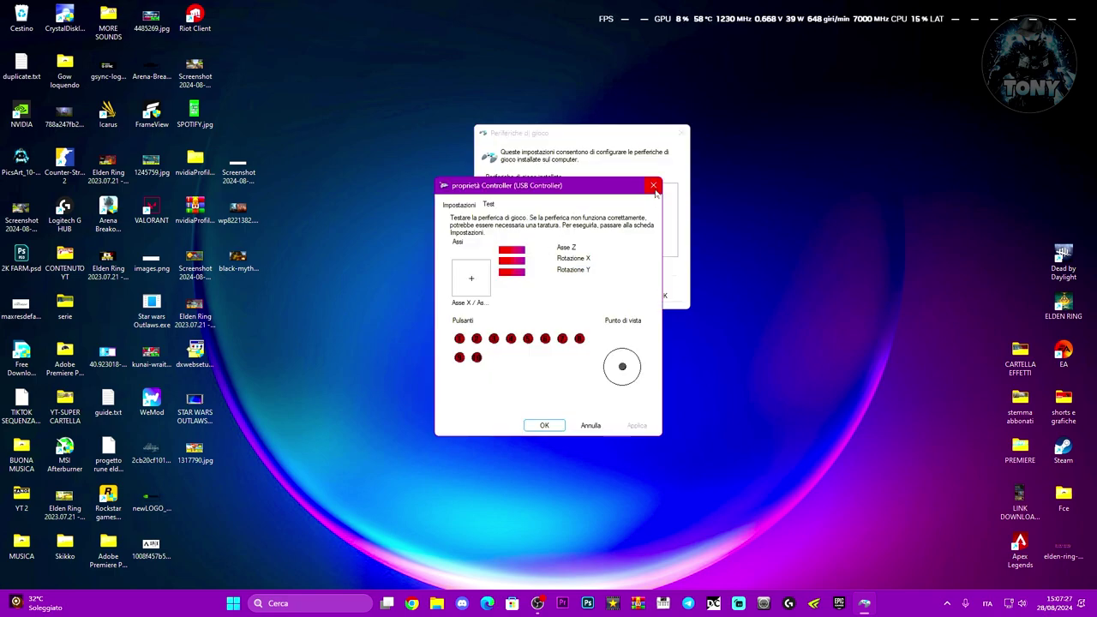
{"action": "left_click", "coordinate": [653, 185]}
{"action": "left_click", "coordinate": [663, 296]}
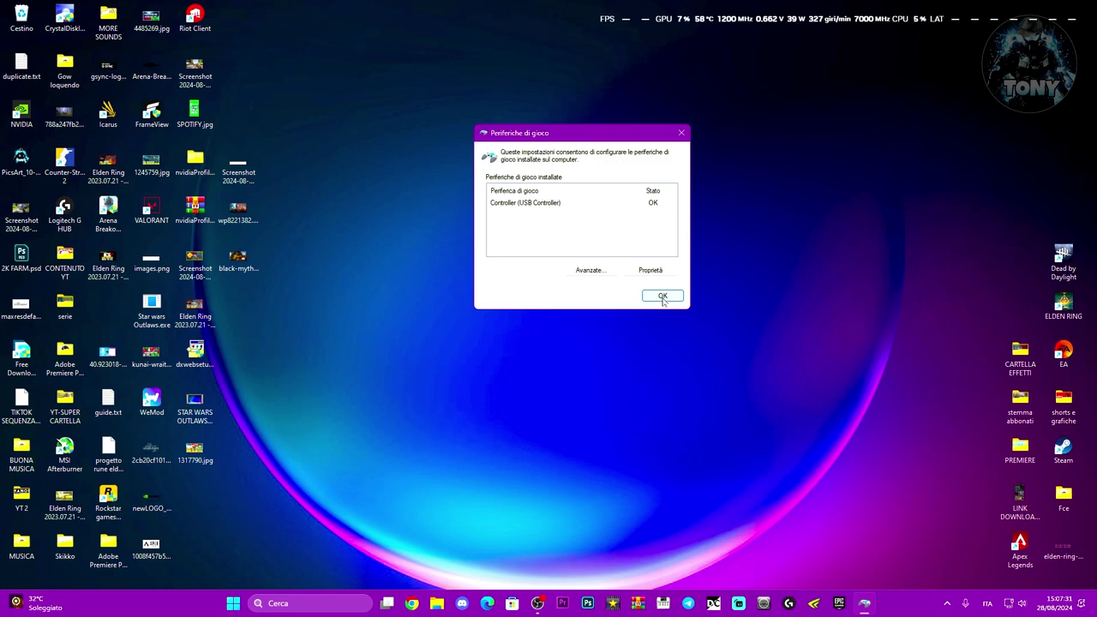
{"action": "left_click", "coordinate": [662, 296]}
Search for "dual" and open the Firmware updater for DualSense wireless controller.
{"action": "key", "text": "super"}
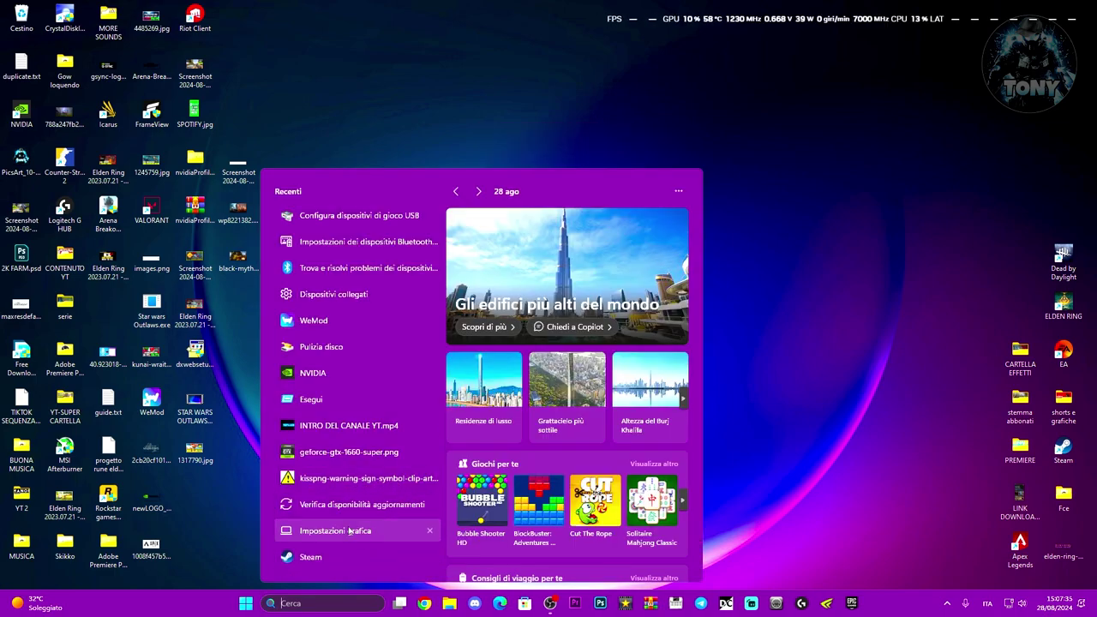
{"action": "type", "text": "dual"}
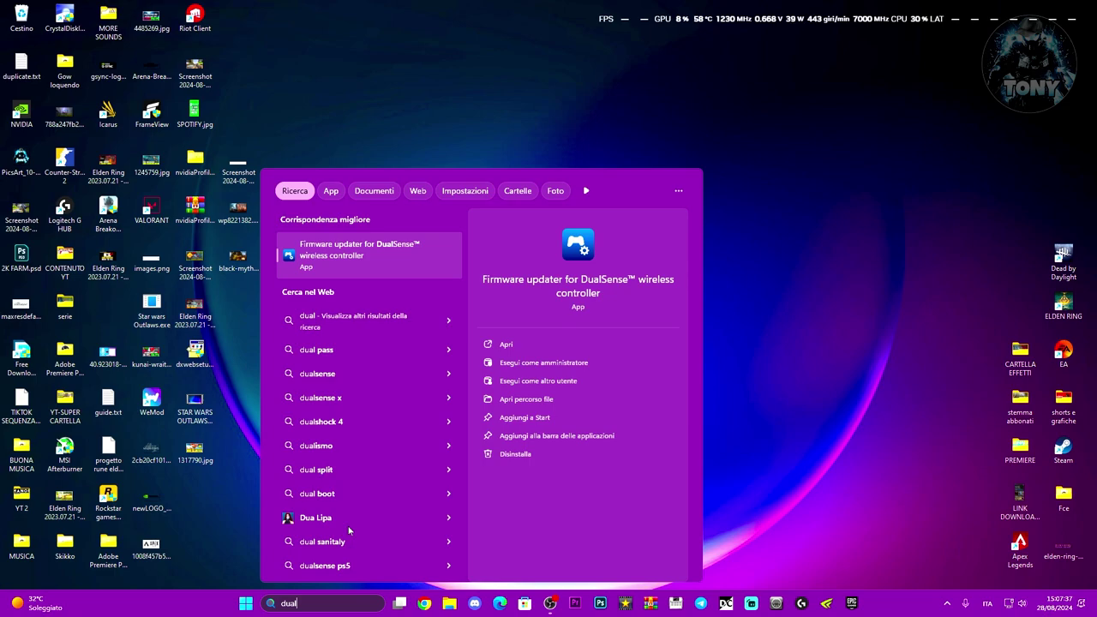
{"action": "left_click", "coordinate": [365, 254]}
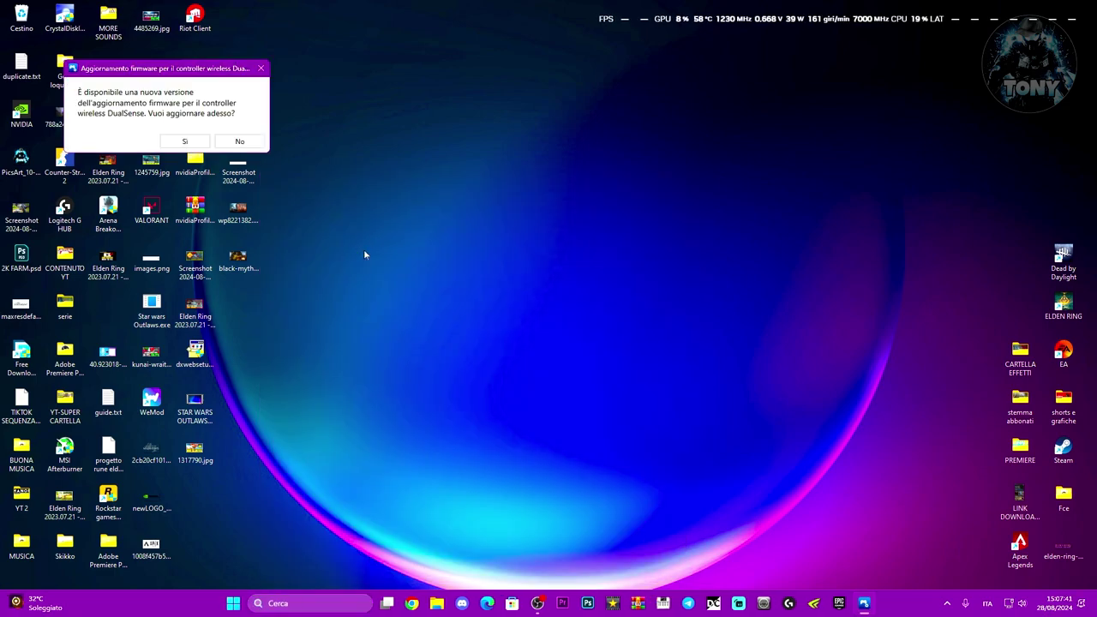
{"action": "left_click_drag", "start_coordinate": [238, 69], "coordinate": [505, 155]}
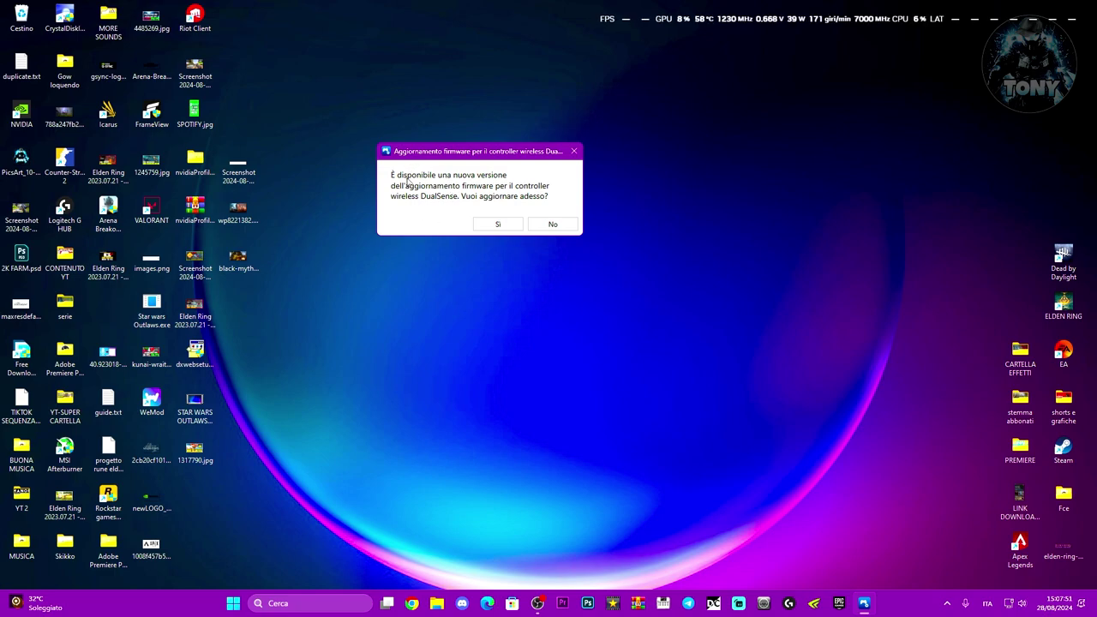
Try to install the new version offered by the DualSense firmware updater, and close the updater.
{"action": "left_click", "coordinate": [497, 224]}
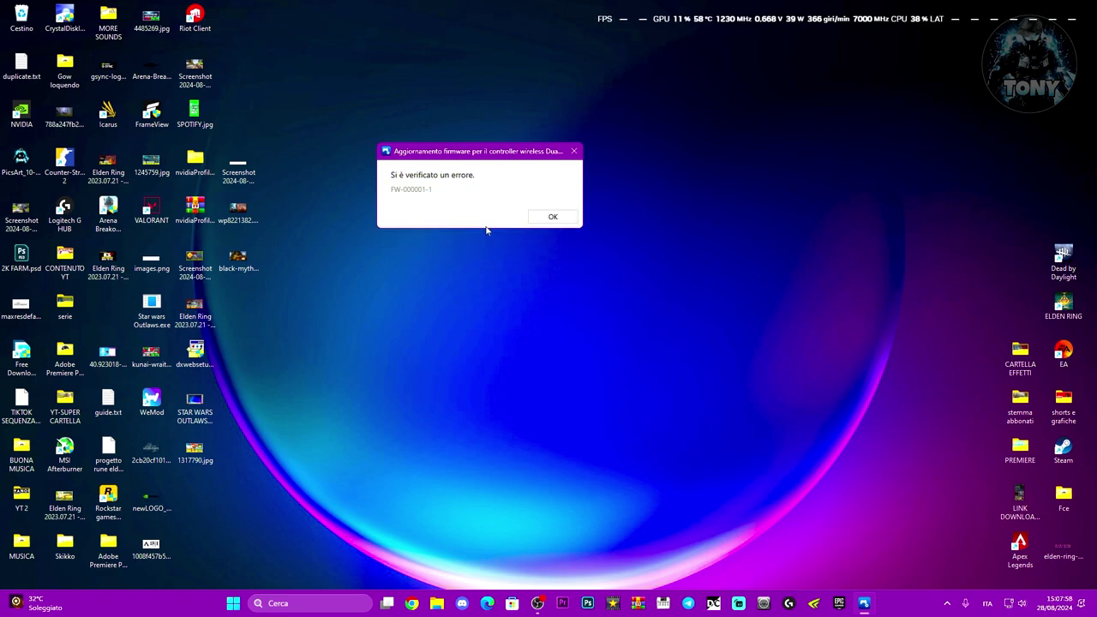
{"action": "left_click", "coordinate": [552, 216]}
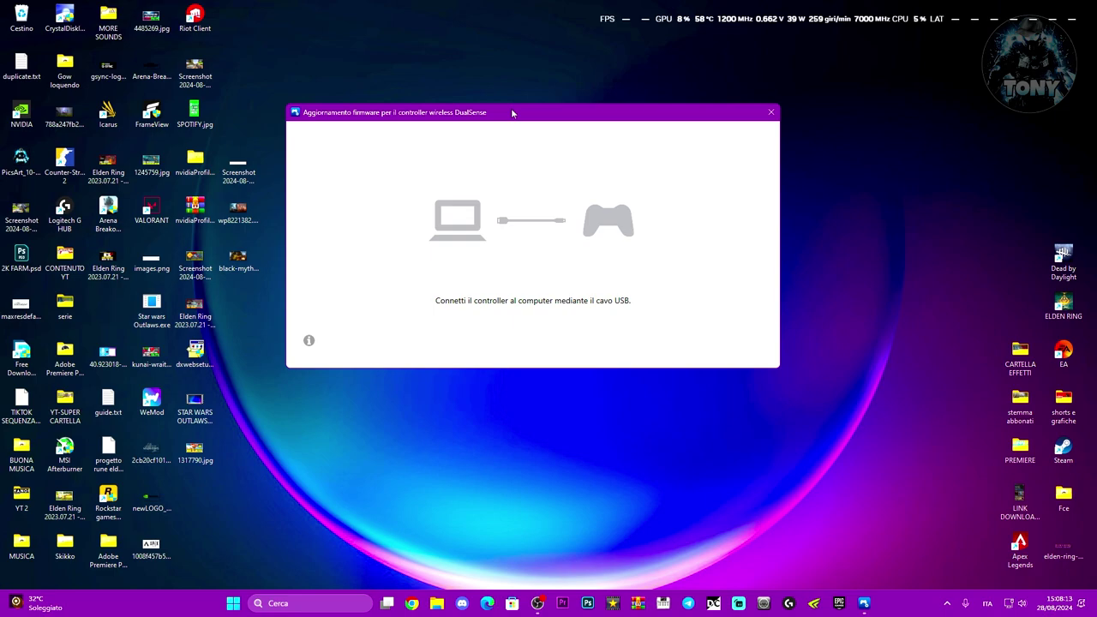
{"action": "left_click_drag", "start_coordinate": [512, 113], "coordinate": [533, 131]}
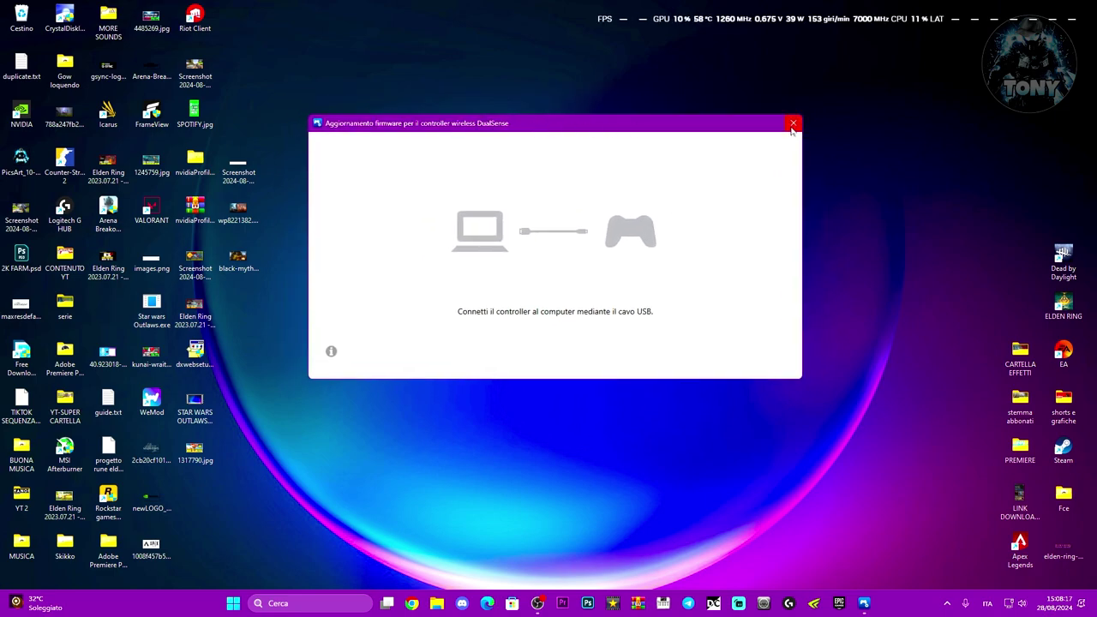
{"action": "left_click", "coordinate": [793, 126]}
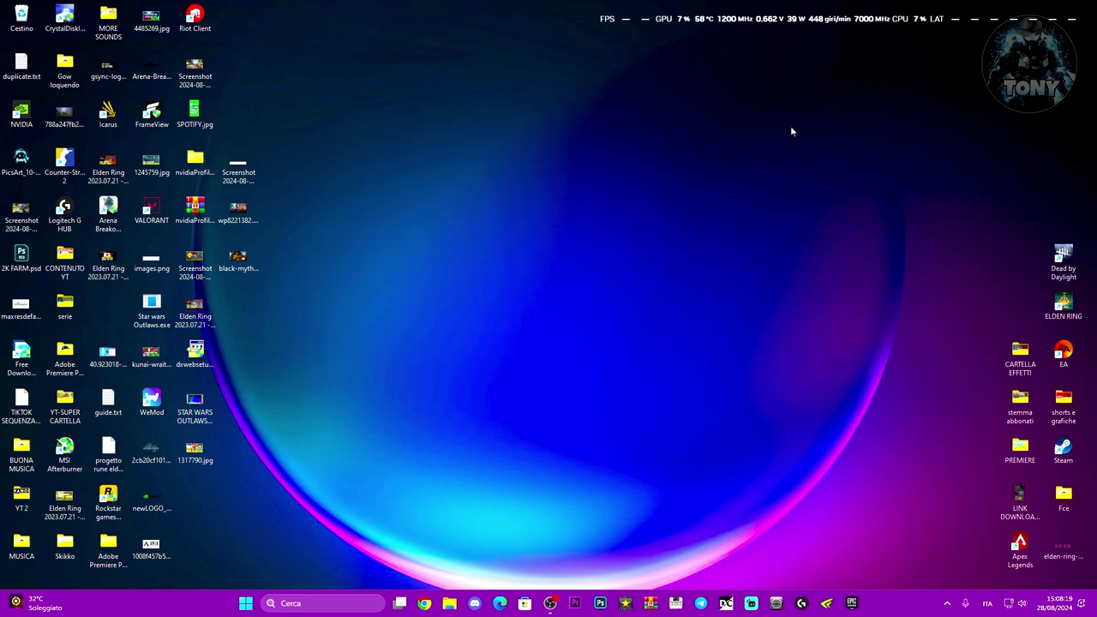